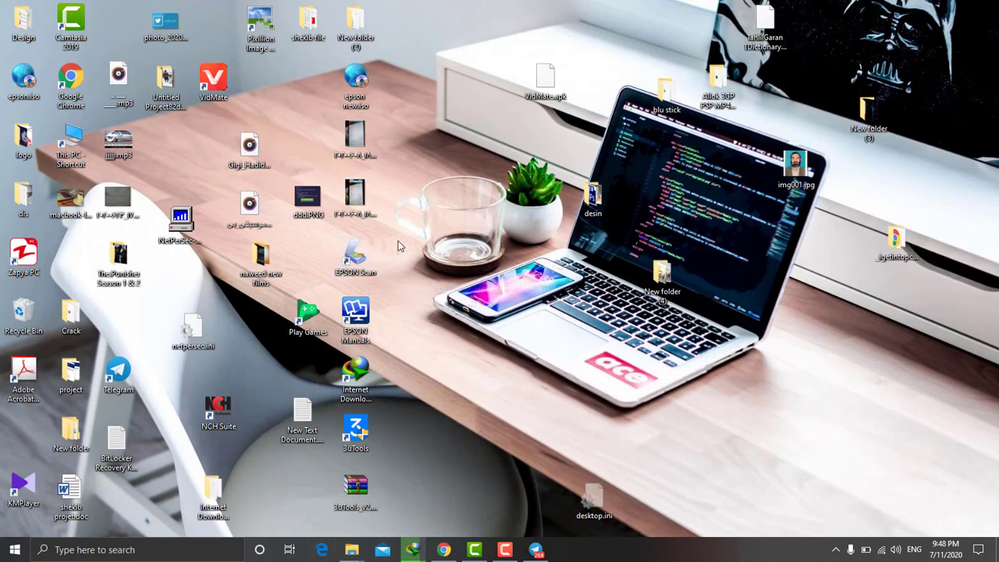
Search Windows for IBM SPSS and open the file location of the IBM SPSS Statistics 24 app
{"action": "left_click", "coordinate": [145, 556]}
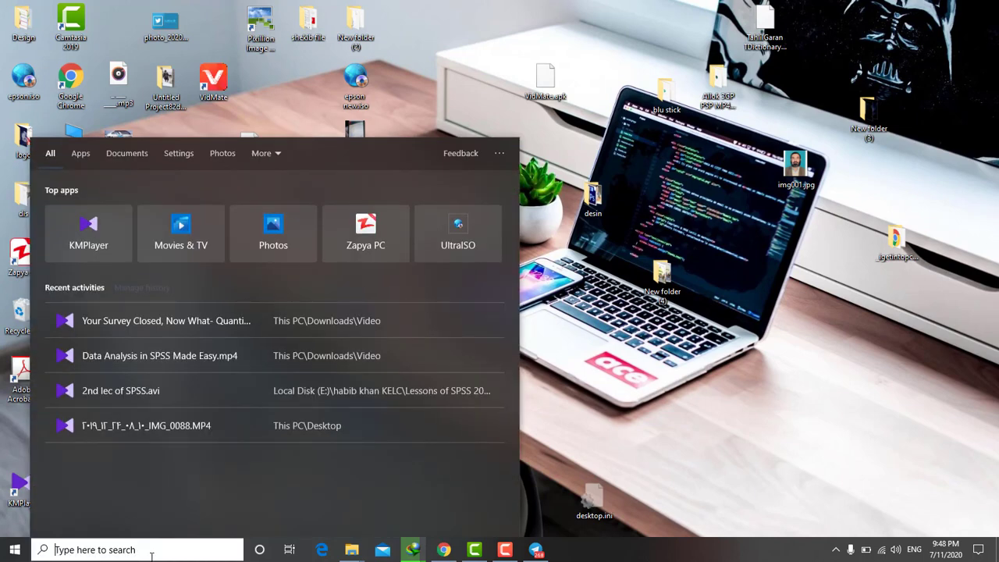
{"action": "type", "text": "i"}
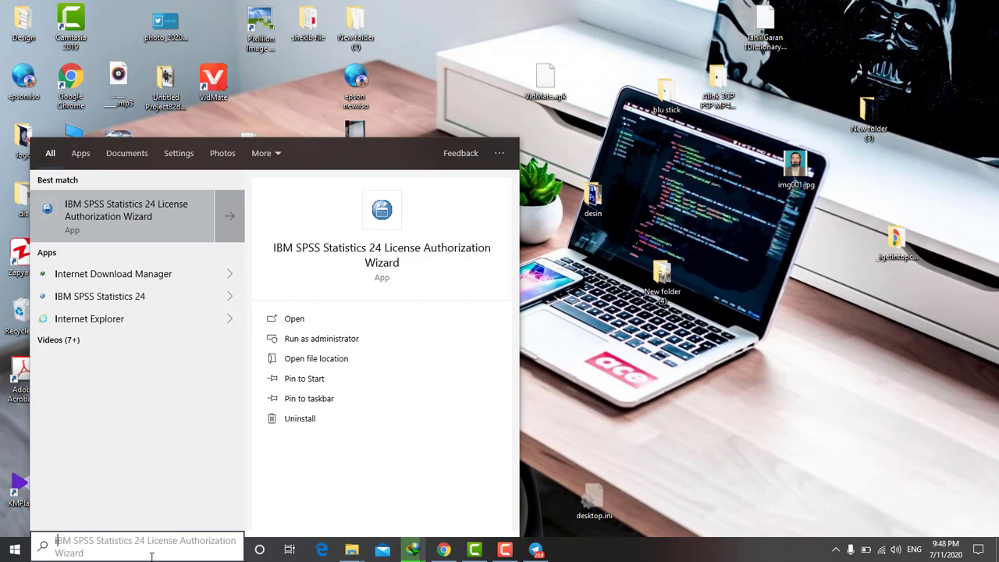
{"action": "key", "text": "Right"}
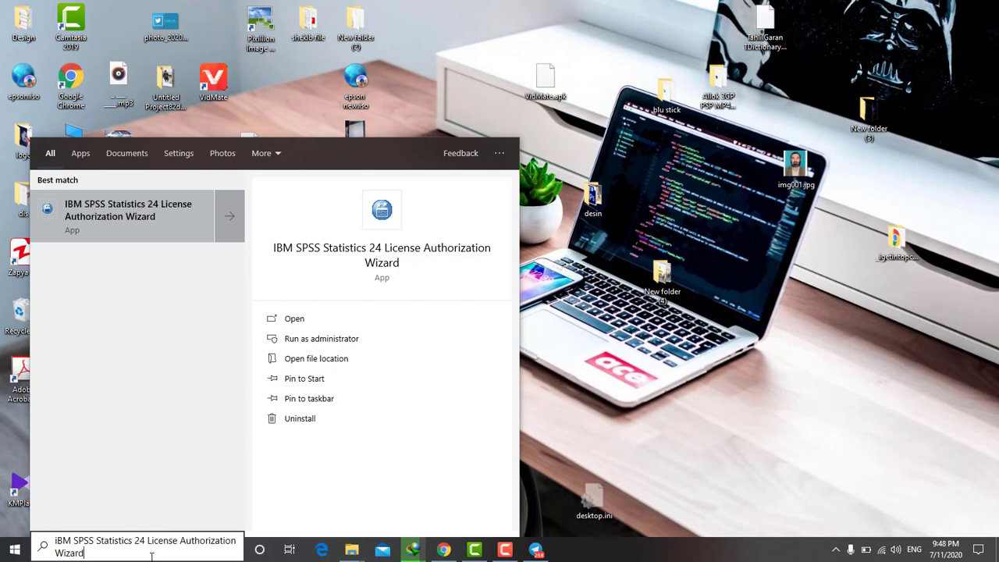
{"action": "type", "text": "\\\\"}
{"action": "key", "text": "BackSpace"}
{"action": "key", "text": "BackSpace"}
{"action": "key", "text": "BackSpace"}
{"action": "key", "text": "BackSpace"}
{"action": "key", "text": "BackSpace"}
{"action": "key", "text": "BackSpace"}
{"action": "key", "text": "BackSpace"}
{"action": "key", "text": "BackSpace"}
{"action": "key", "text": "BackSpace"}
{"action": "key", "text": "BackSpace"}
{"action": "key", "text": "BackSpace"}
{"action": "key", "text": "BackSpace"}
{"action": "key", "text": "BackSpace"}
{"action": "key", "text": "BackSpace"}
{"action": "key", "text": "BackSpace"}
{"action": "key", "text": "BackSpace"}
{"action": "key", "text": "BackSpace"}
{"action": "key", "text": "BackSpace"}
{"action": "key", "text": "BackSpace"}
{"action": "key", "text": "BackSpace"}
{"action": "key", "text": "BackSpace"}
{"action": "key", "text": "BackSpace"}
{"action": "key", "text": "BackSpace"}
{"action": "key", "text": "BackSpace"}
{"action": "key", "text": "BackSpace"}
{"action": "key", "text": "BackSpace"}
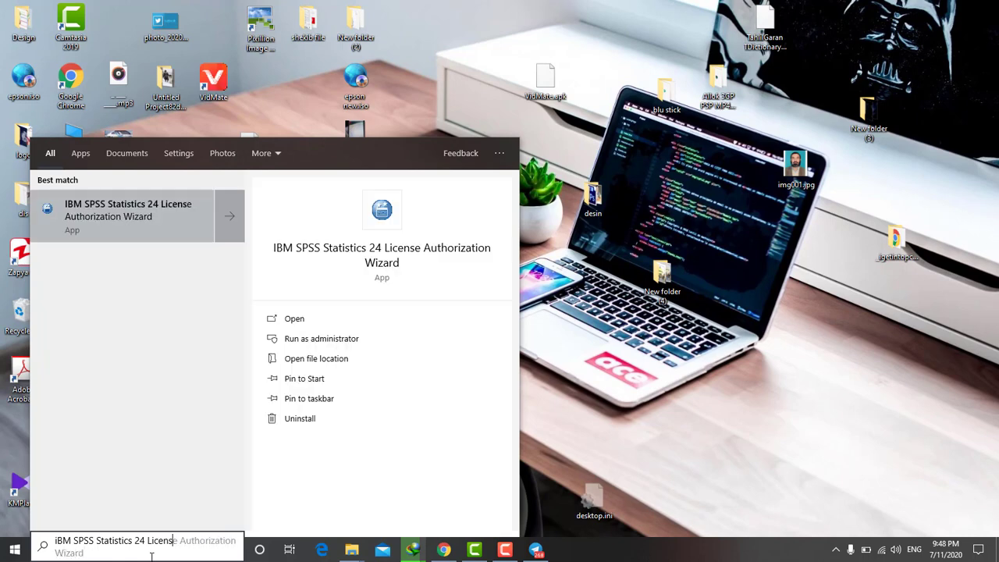
{"action": "key", "text": "BackSpace"}
{"action": "key", "text": "BackSpace"}
{"action": "key", "text": "BackSpace"}
{"action": "key", "text": "BackSpace"}
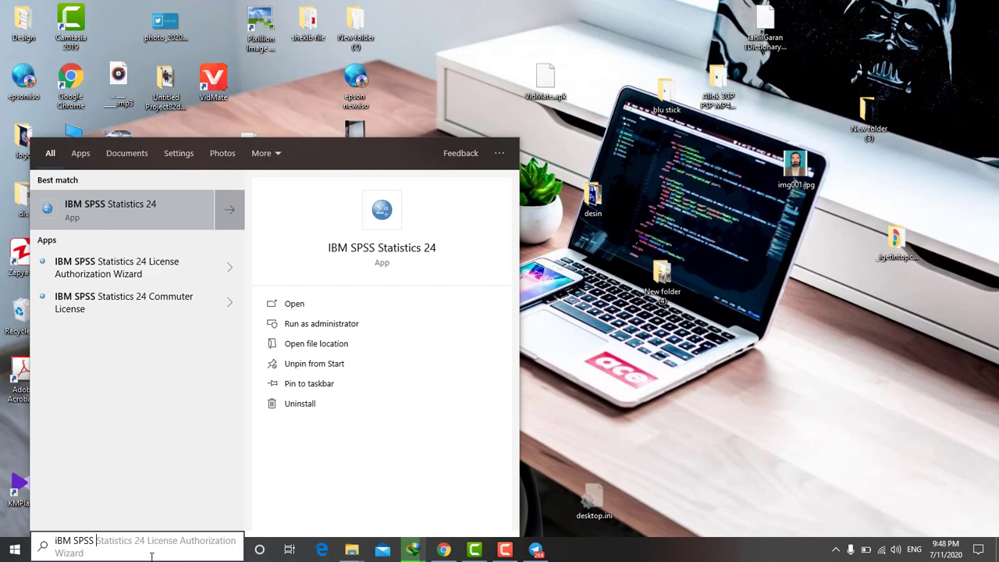
{"action": "right_click", "coordinate": [77, 217]}
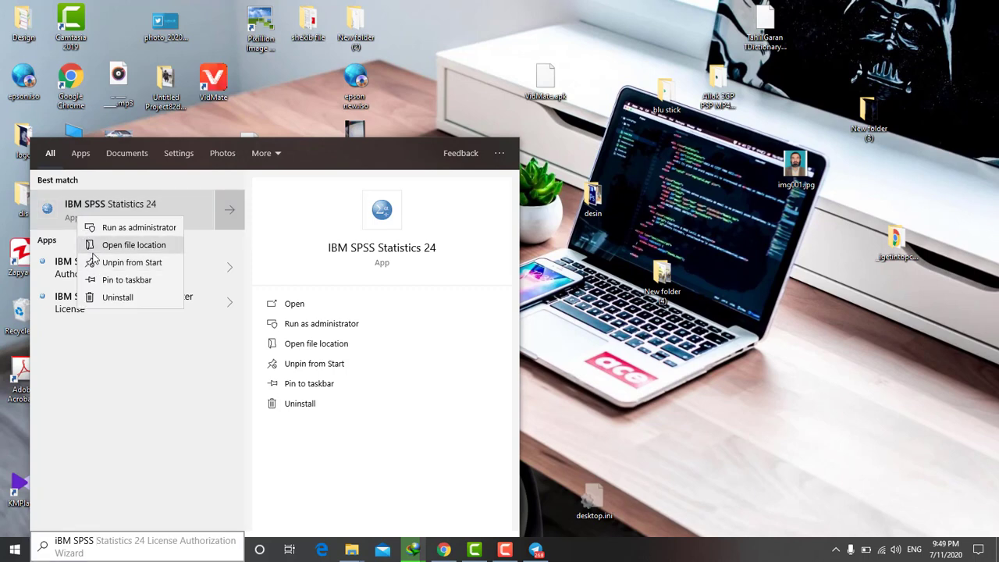
{"action": "left_click", "coordinate": [93, 249]}
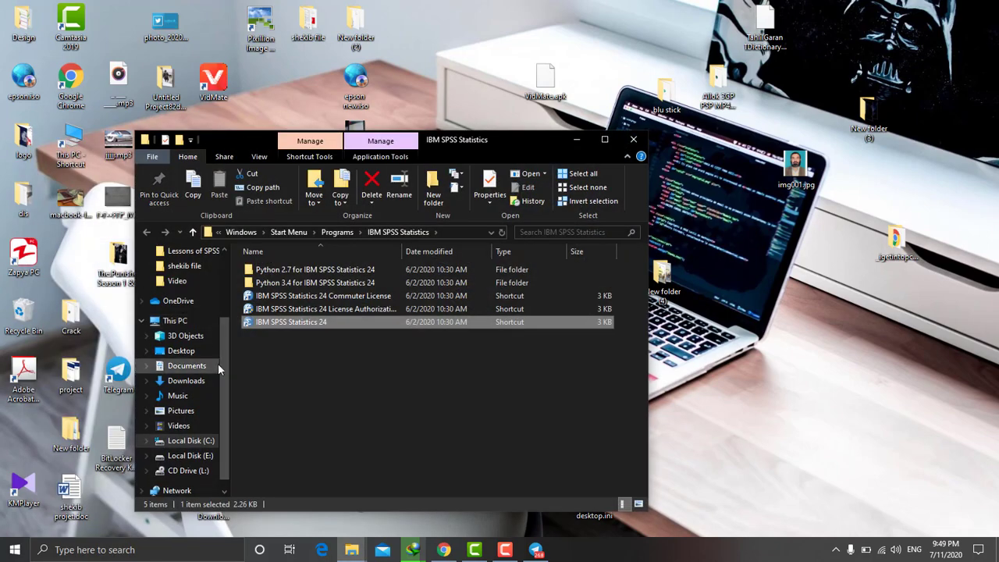
Copy the IBM SPSS Statistics 24 shortcut, paste it as a shortcut on the desktop, and close the folder window
{"action": "double_click", "coordinate": [252, 322]}
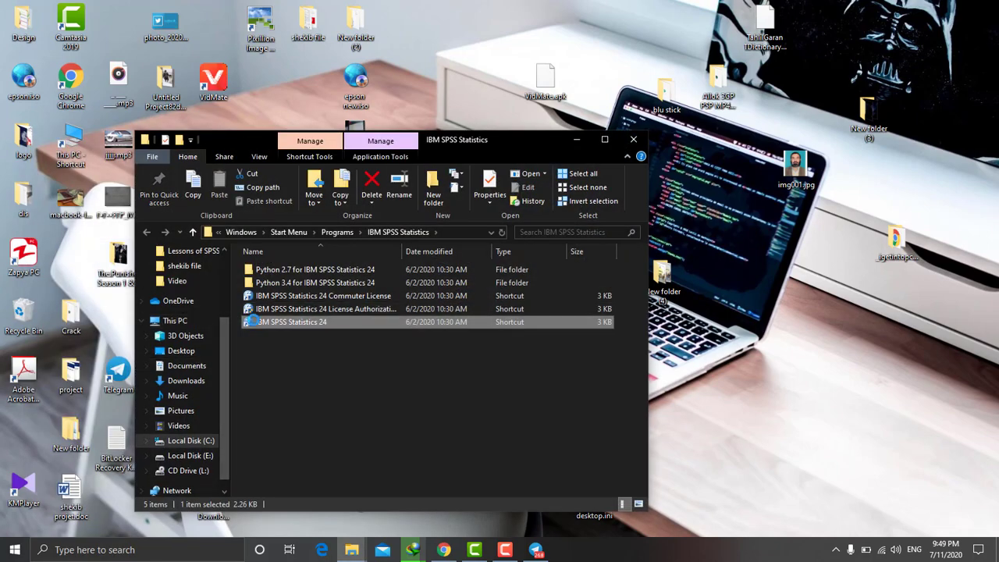
{"action": "right_click", "coordinate": [252, 322]}
{"action": "left_click", "coordinate": [289, 468]}
{"action": "right_click", "coordinate": [876, 426]}
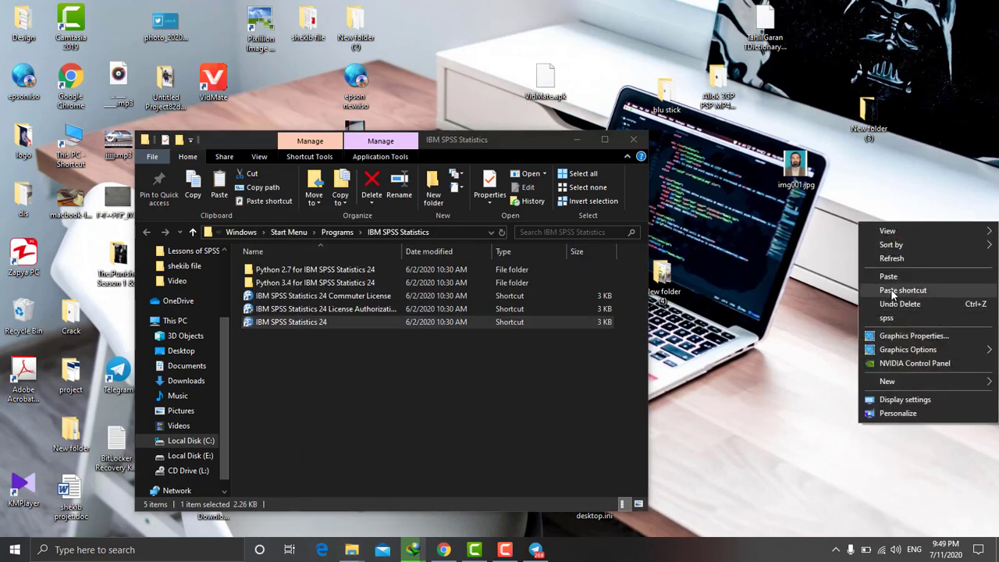
{"action": "left_click", "coordinate": [894, 291]}
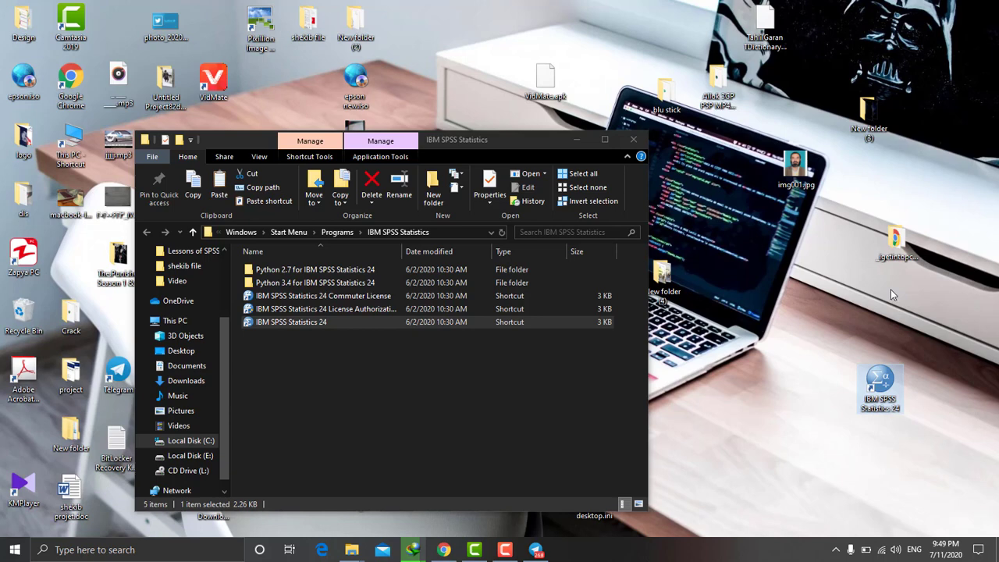
{"action": "left_click", "coordinate": [632, 140]}
Search Windows for ibm and review the available actions for the IBM SPSS Statistics 24 app
{"action": "left_click", "coordinate": [99, 555]}
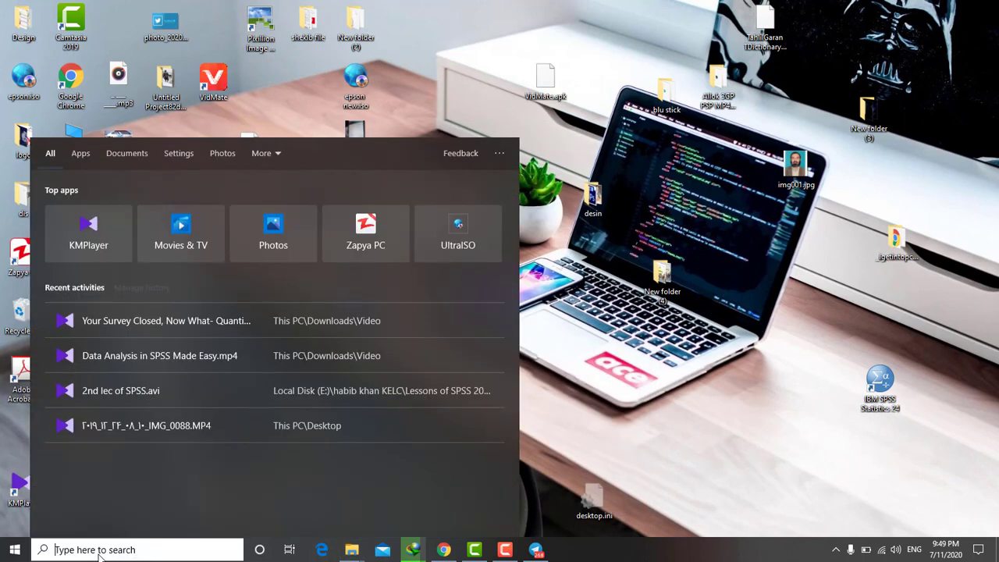
{"action": "type", "text": "ibm"}
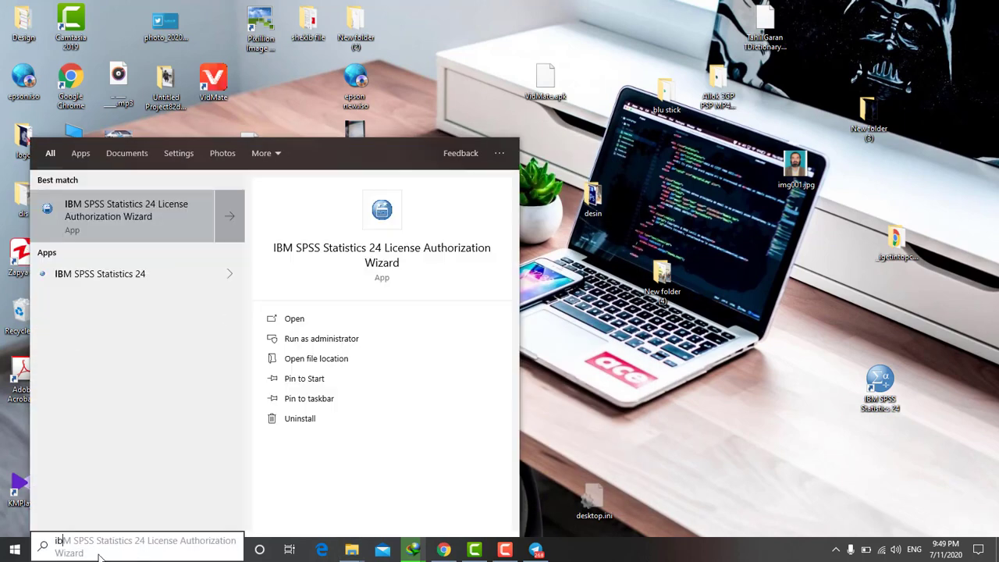
{"action": "right_click", "coordinate": [97, 220]}
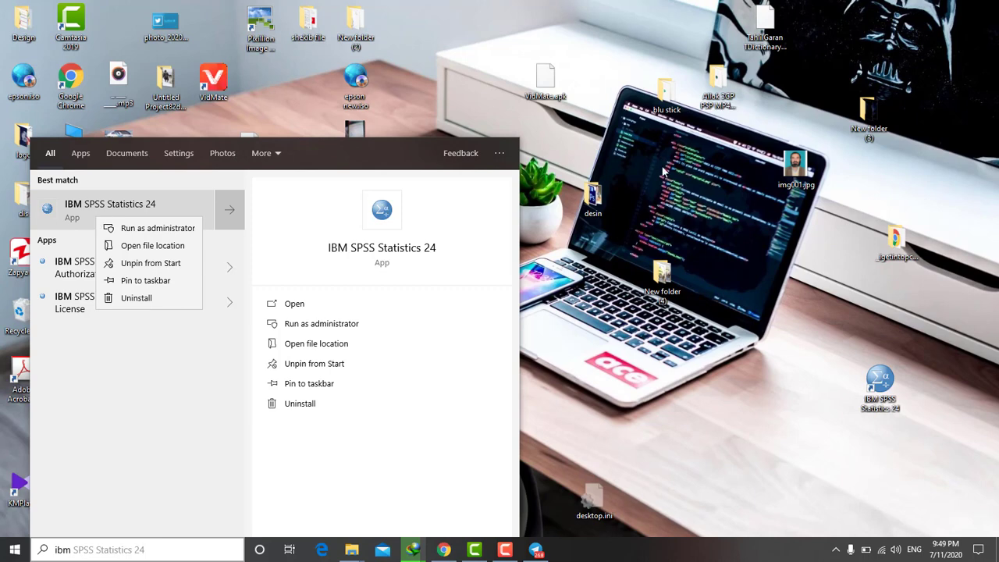
{"action": "left_click", "coordinate": [754, 357]}
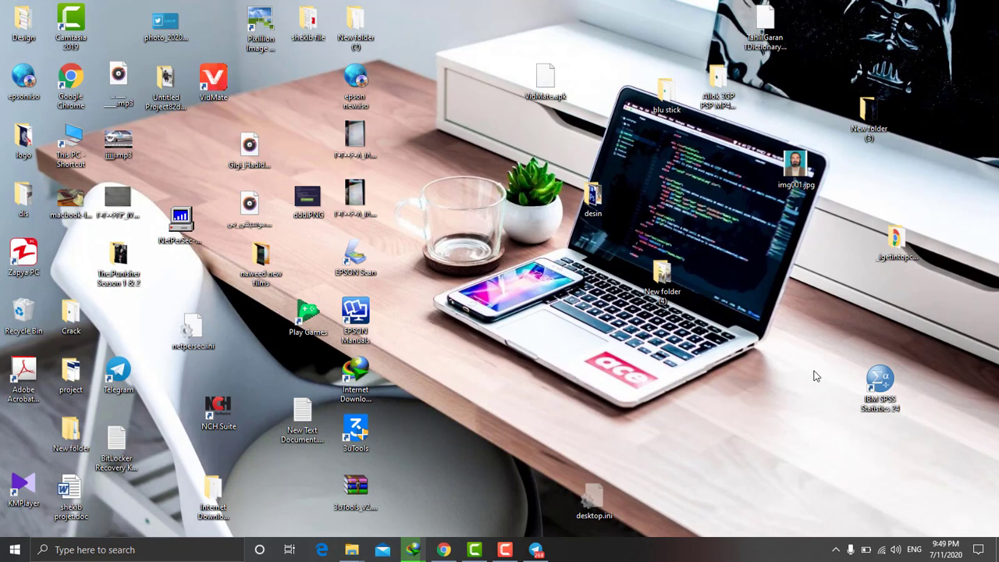
Assign the shortcut key Ctrl + Alt + S in the properties of the IBM SPSS Statistics 24 desktop shortcut
{"action": "right_click", "coordinate": [883, 379]}
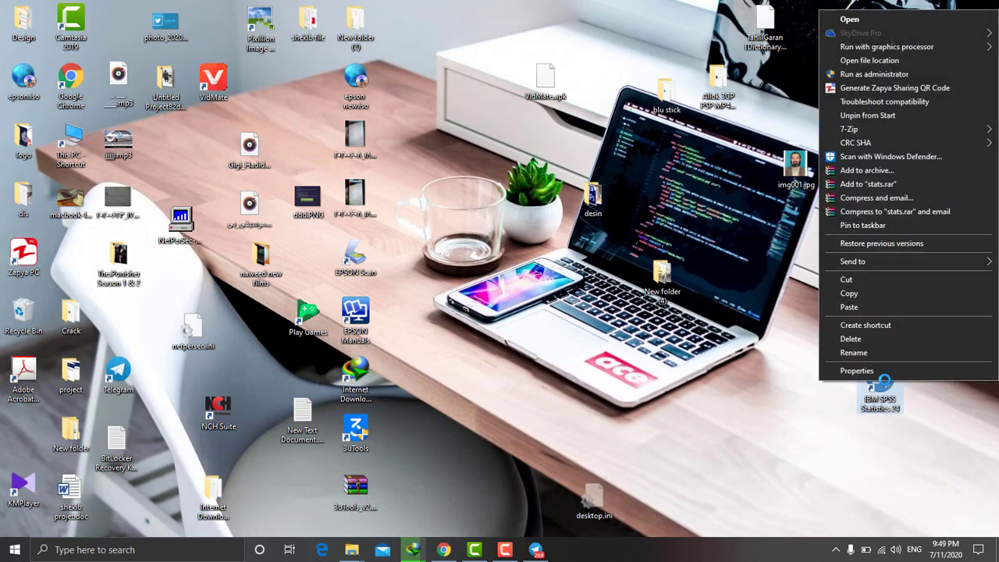
{"action": "left_click", "coordinate": [857, 371]}
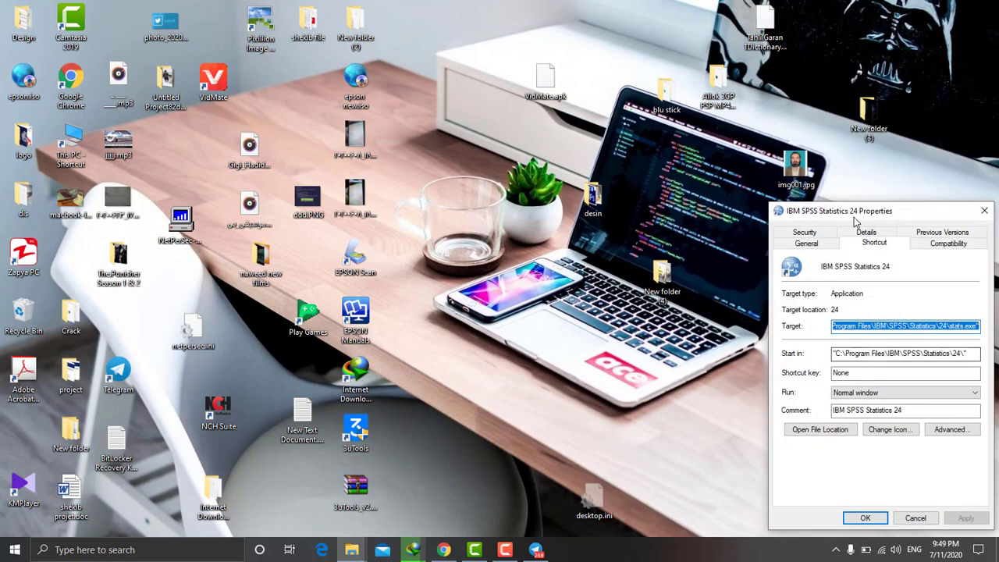
{"action": "left_click_drag", "start_coordinate": [858, 222], "coordinate": [371, 59]}
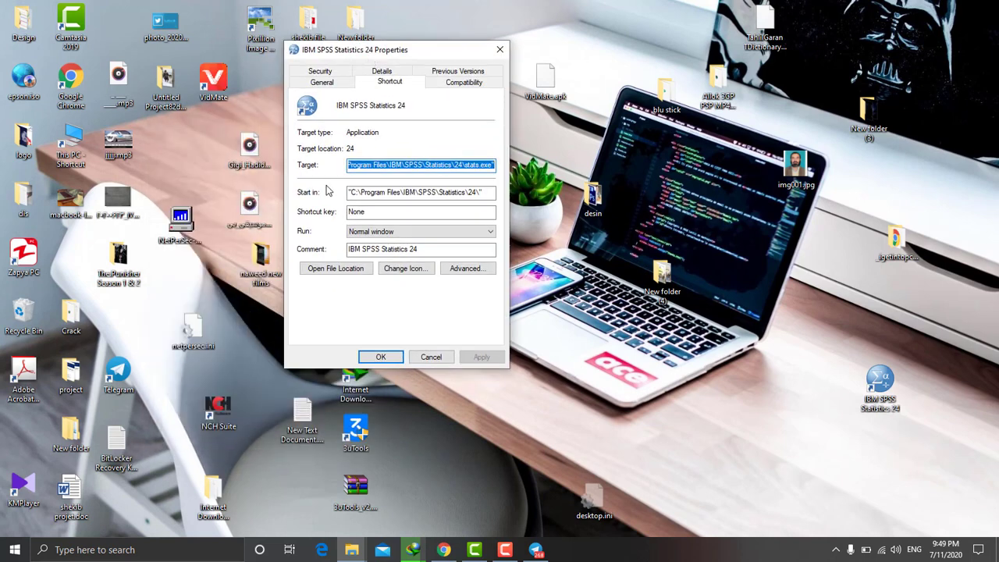
{"action": "left_click", "coordinate": [369, 218]}
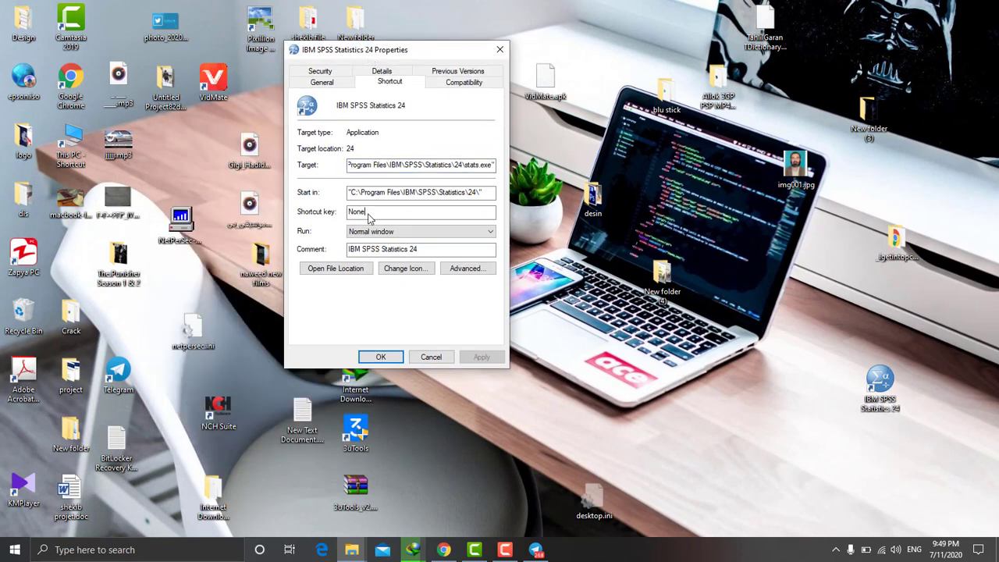
{"action": "key", "text": "s"}
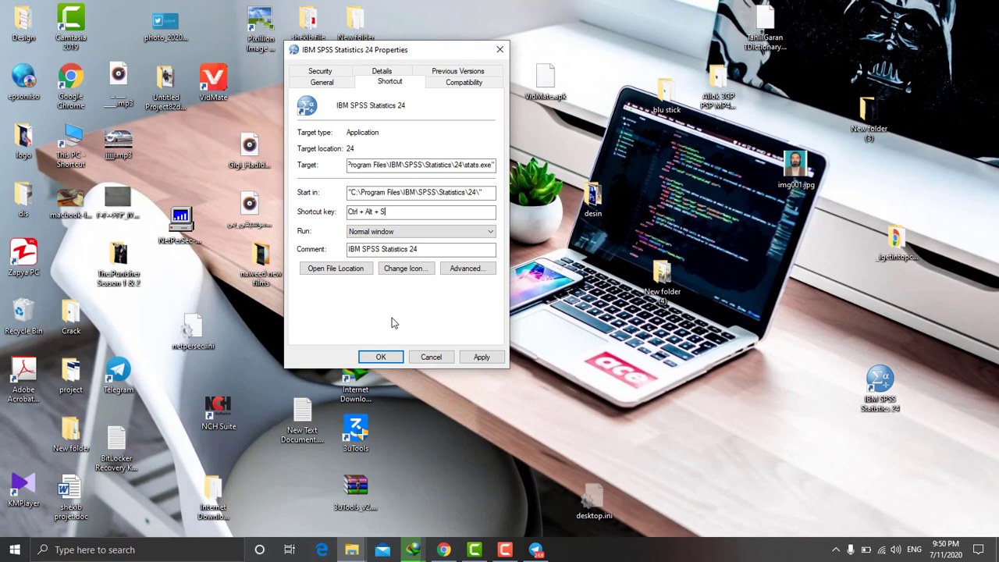
{"action": "key", "text": "Return"}
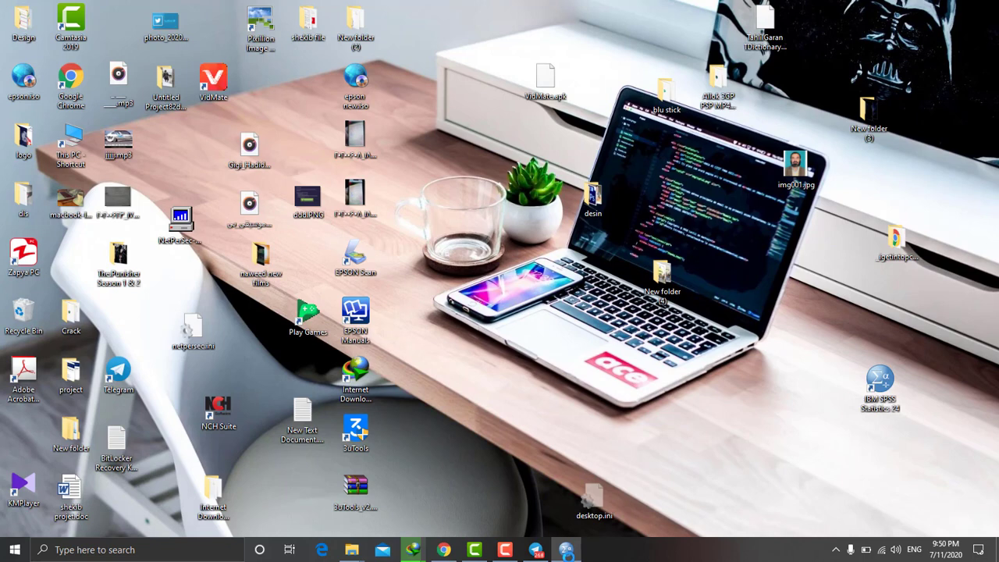
Try to launch SPSS from the Run dialog with the command "ibm spss" and dismiss the message
{"action": "key", "text": "super+r"}
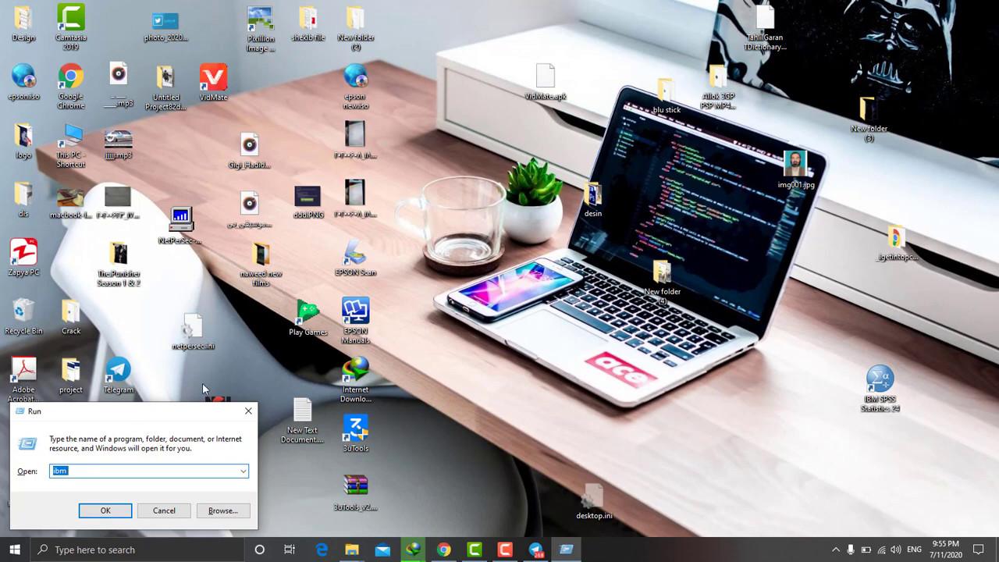
{"action": "key", "text": "BackSpace"}
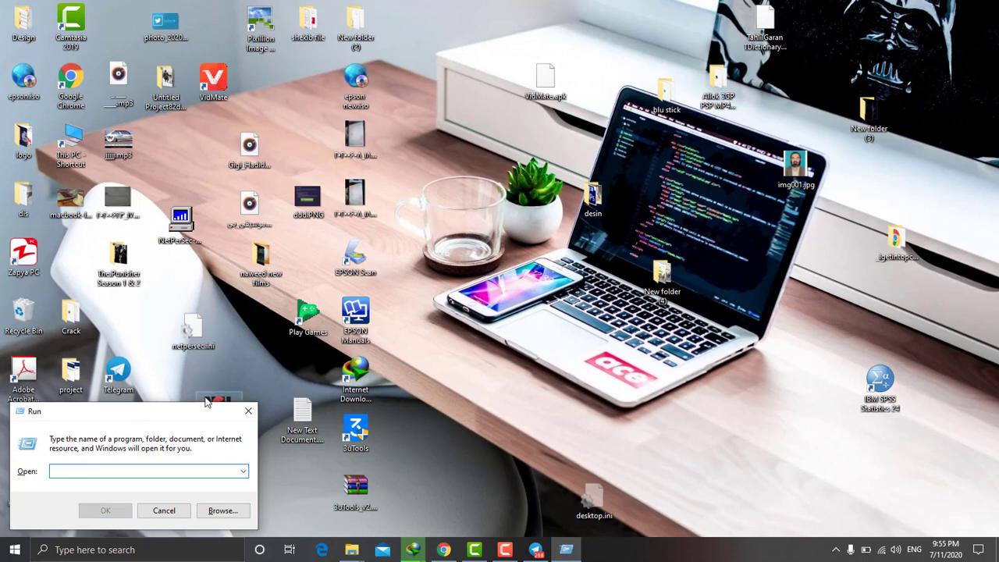
{"action": "type", "text": "i"}
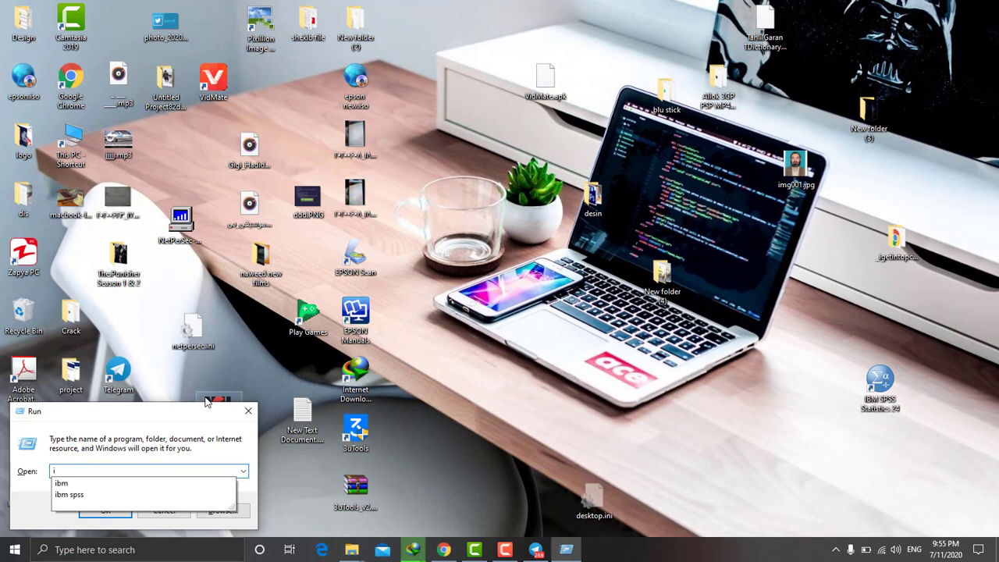
{"action": "type", "text": "bm "}
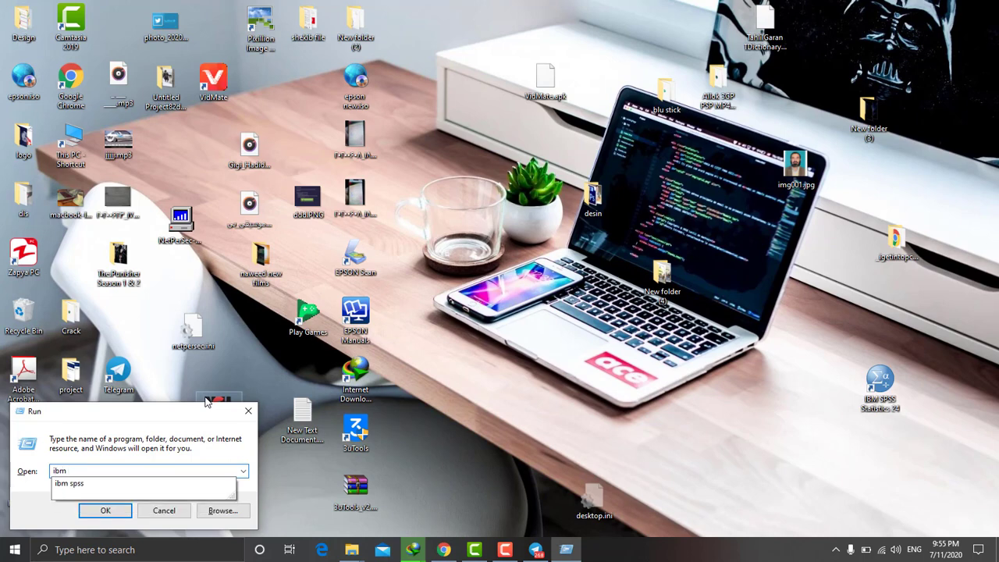
{"action": "type", "text": "spss"}
{"action": "key", "text": "Return"}
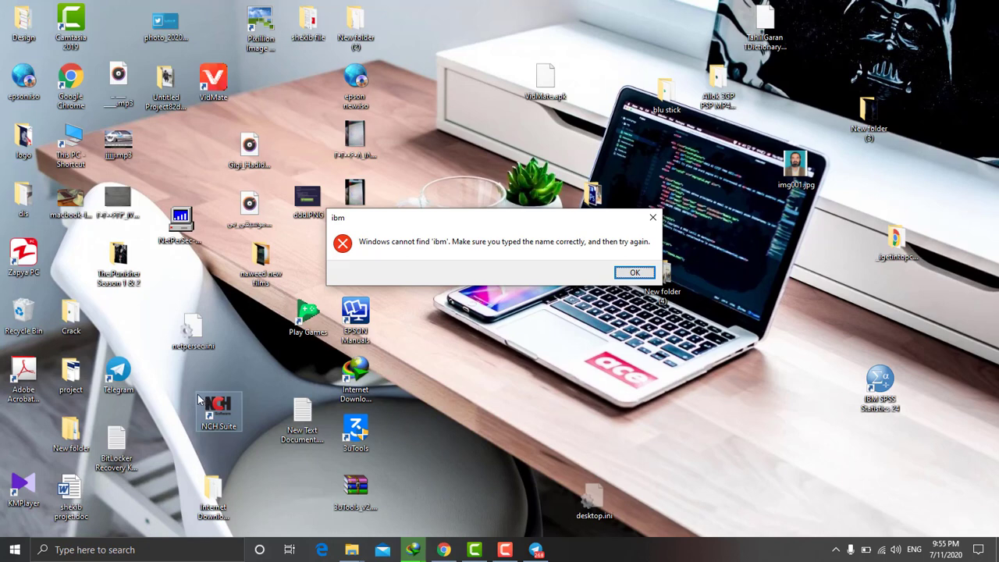
{"action": "left_click", "coordinate": [637, 275]}
Try to launch the program from the Run dialog with the command "spss"
{"action": "key", "text": "BackSpace"}
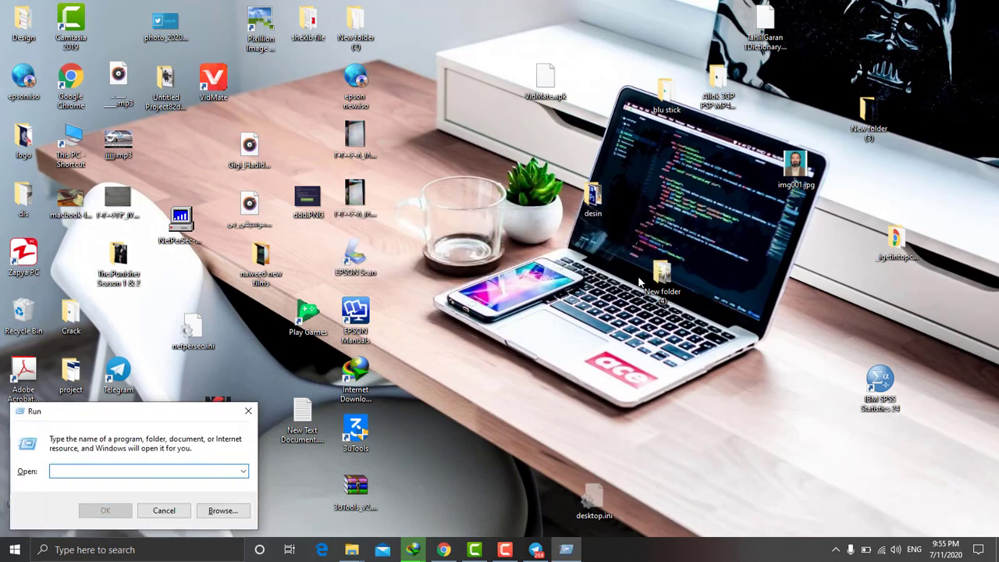
{"action": "type", "text": "spss"}
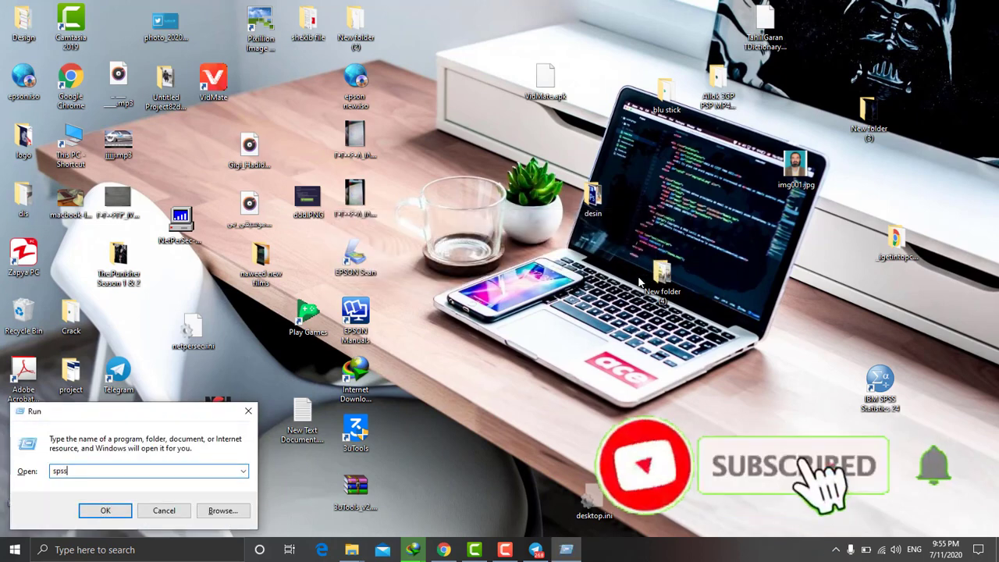
{"action": "key", "text": "Return"}
{"action": "left_click", "coordinate": [637, 275]}
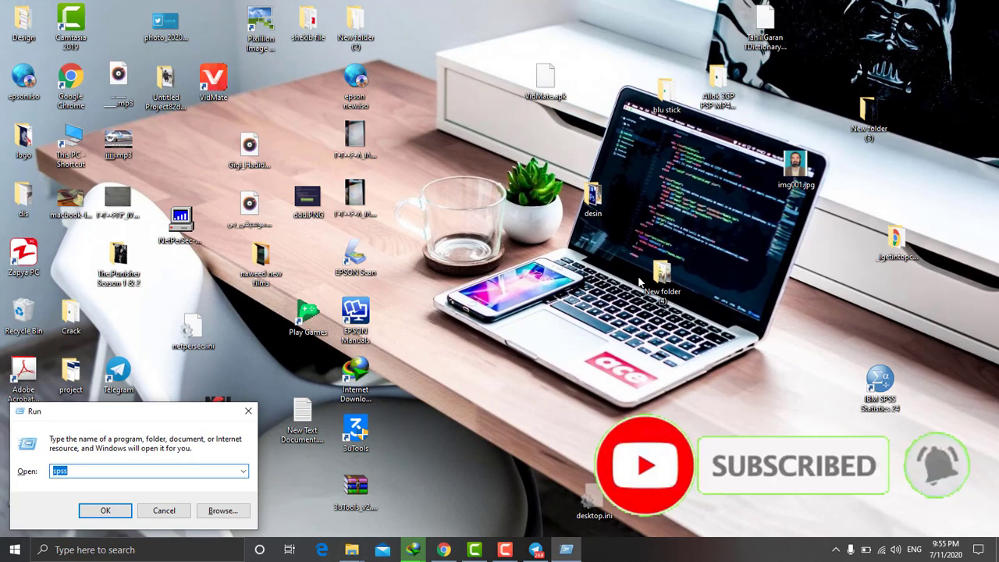
Open a new file window and browse to the System32 folder inside Windows on Local Disk (C:)
{"action": "key", "text": "super+e"}
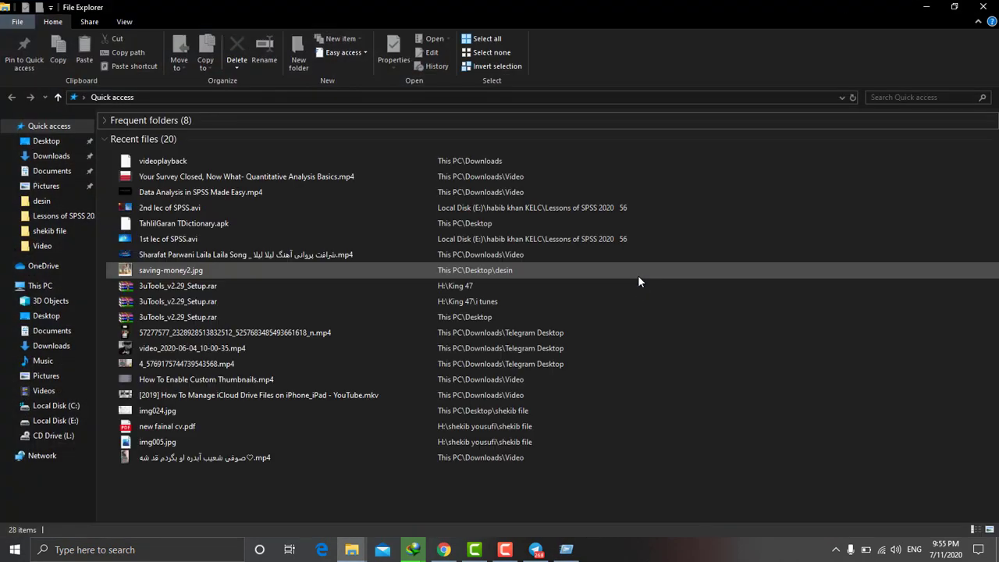
{"action": "left_click", "coordinate": [28, 293]}
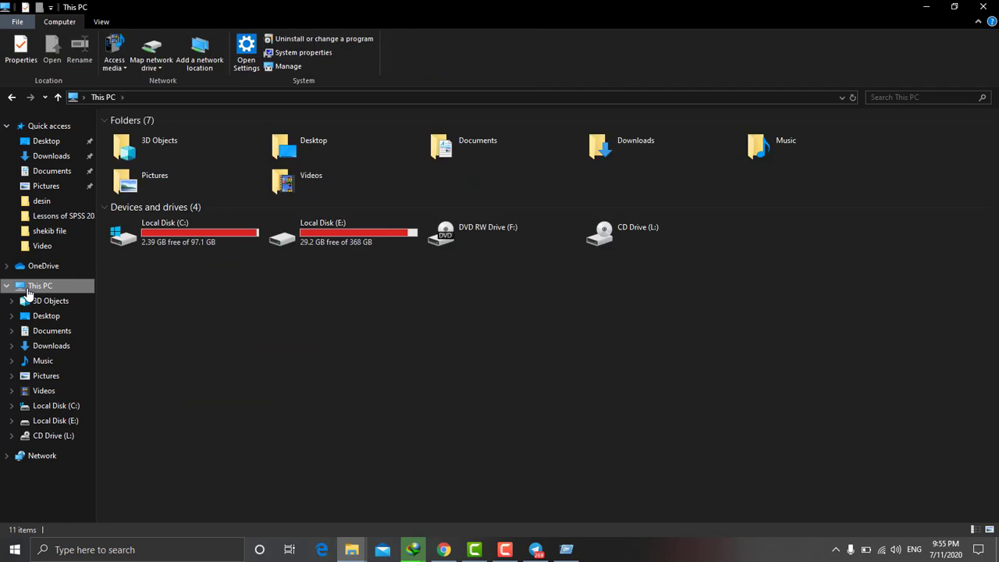
{"action": "double_click", "coordinate": [180, 245]}
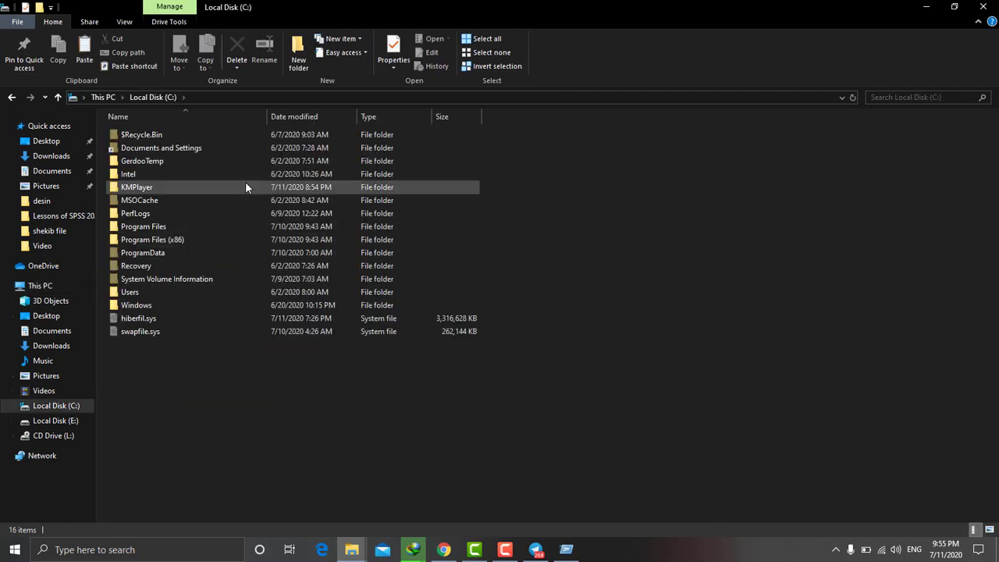
{"action": "double_click", "coordinate": [140, 306]}
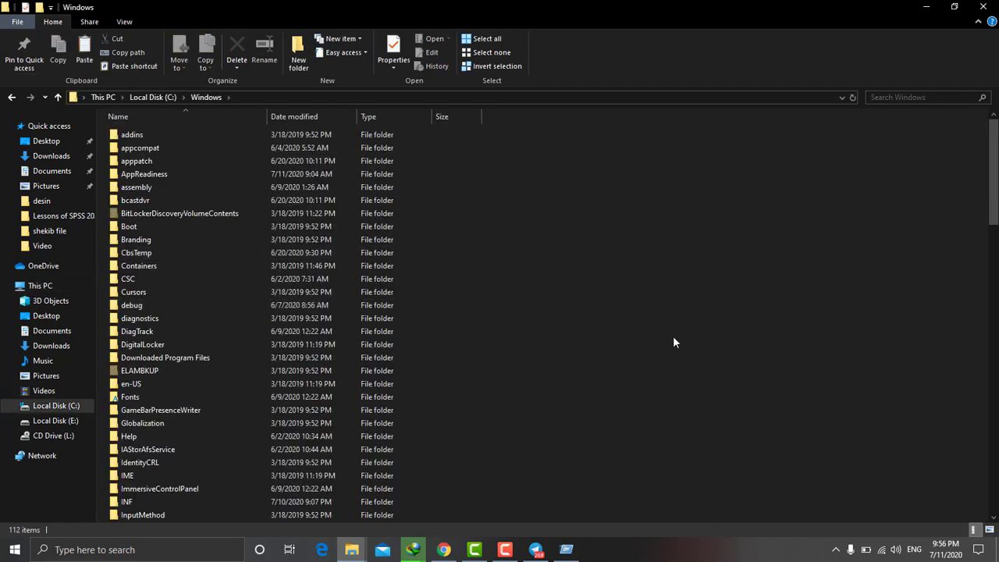
{"action": "left_click_drag", "start_coordinate": [992, 174], "coordinate": [991, 309]}
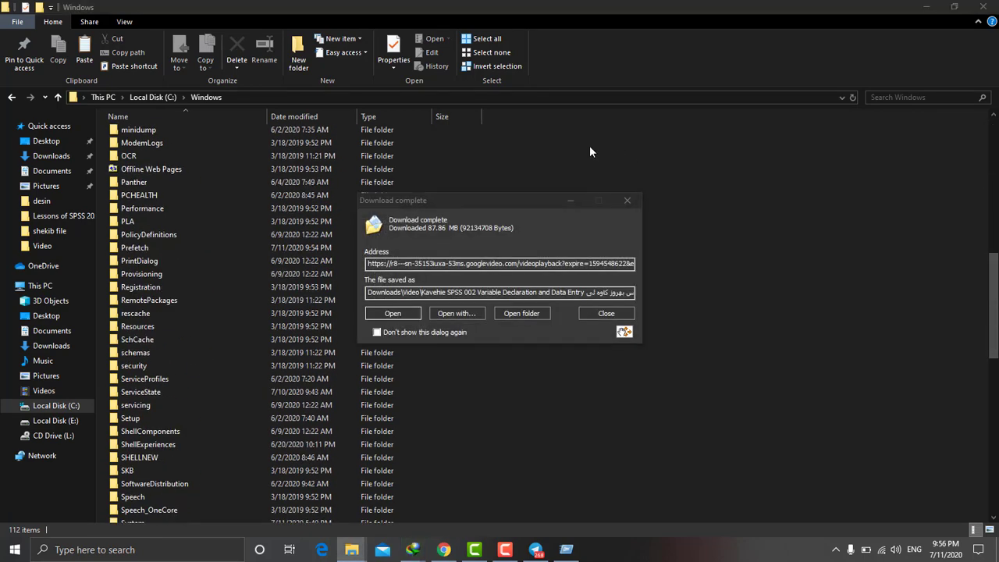
{"action": "left_click", "coordinate": [577, 202]}
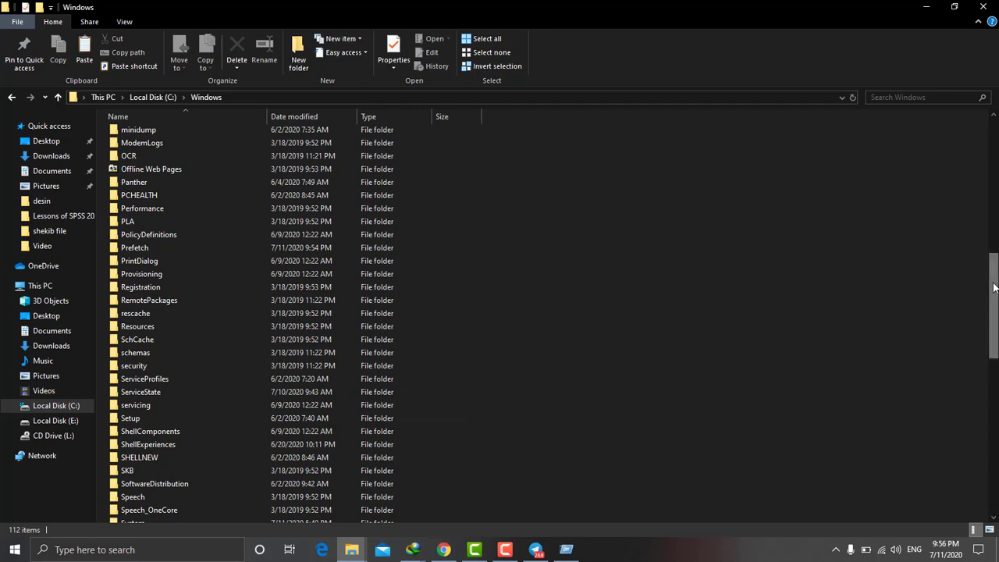
{"action": "left_click_drag", "start_coordinate": [987, 287], "coordinate": [984, 358]}
{"action": "double_click", "coordinate": [166, 280]}
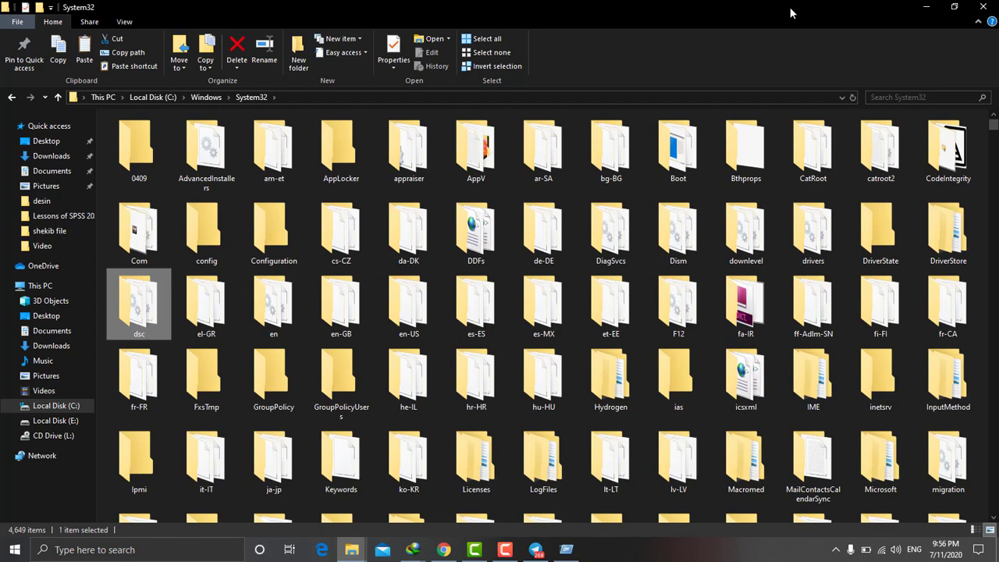
Copy the IBM SPSS Statistics 24 shortcut from the desktop and paste it into the System32 folder, granting administrator permission
{"action": "left_click_drag", "start_coordinate": [792, 11], "coordinate": [421, 91]}
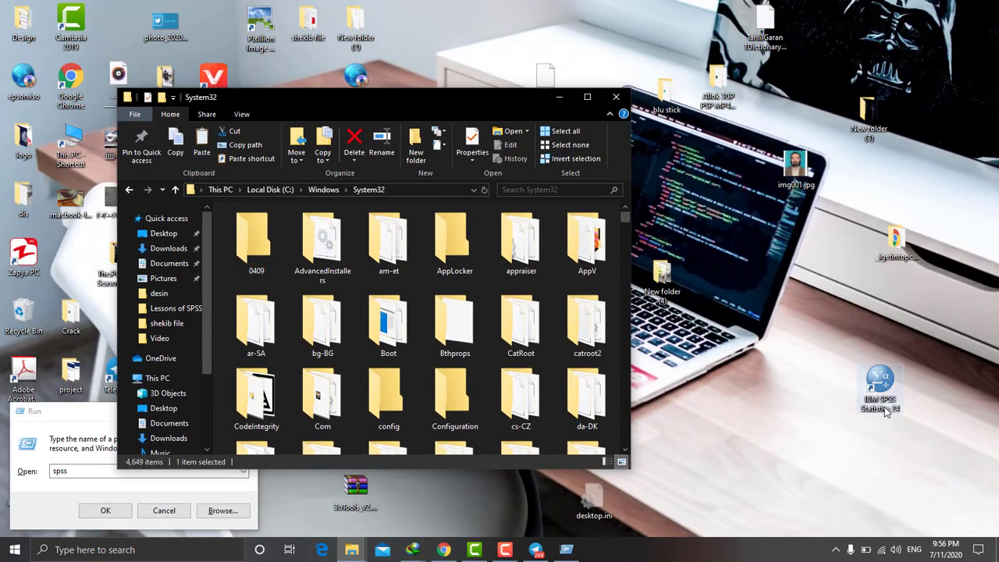
{"action": "left_click_drag", "start_coordinate": [805, 275], "coordinate": [790, 269]}
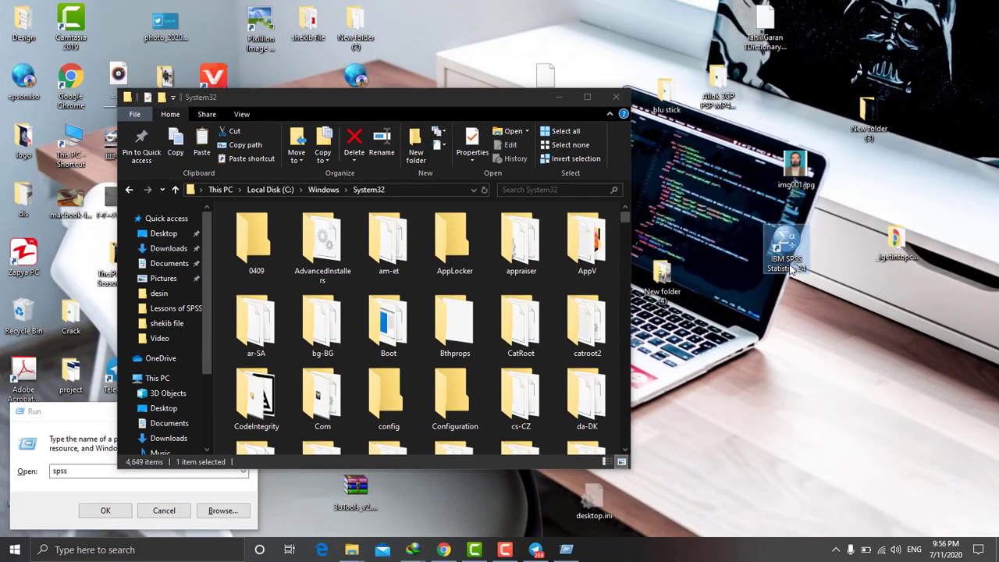
{"action": "right_click", "coordinate": [789, 266]}
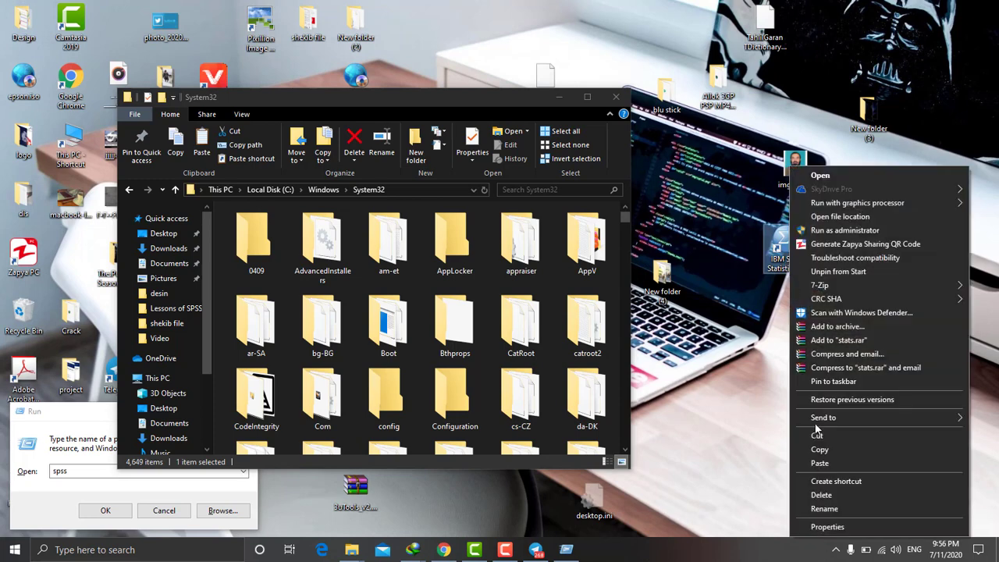
{"action": "left_click", "coordinate": [818, 449]}
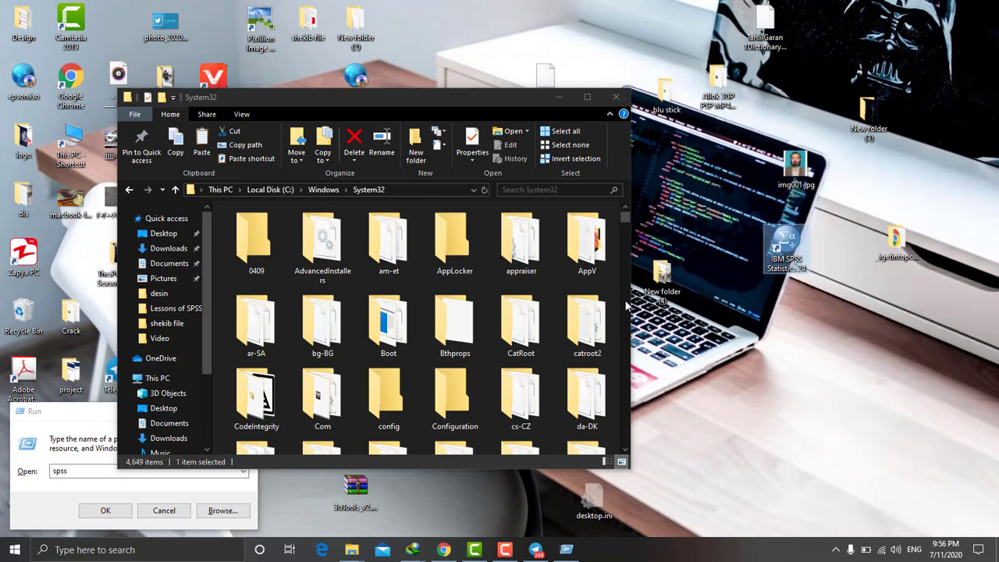
{"action": "right_click", "coordinate": [533, 280]}
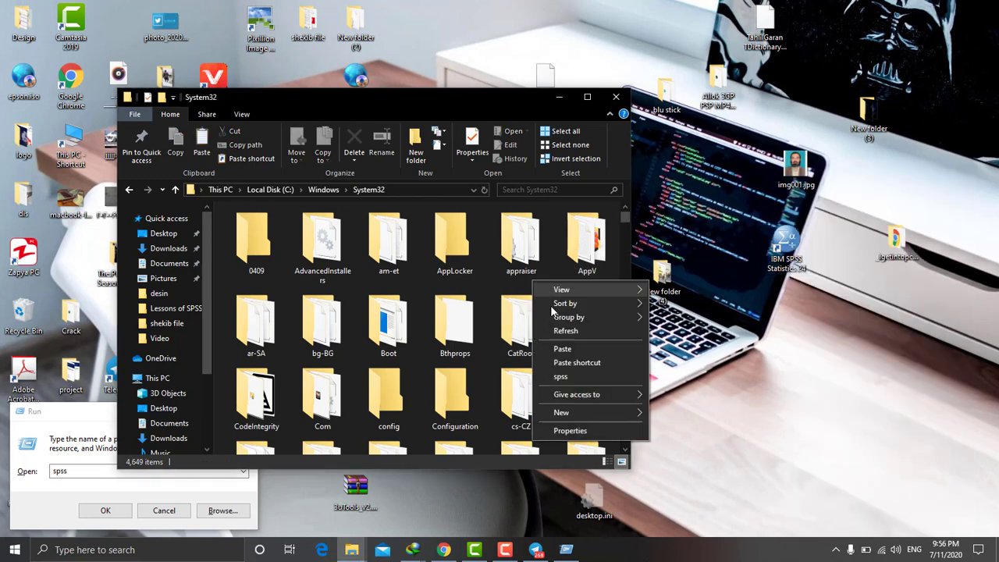
{"action": "left_click", "coordinate": [566, 351]}
{"action": "left_click", "coordinate": [470, 200]}
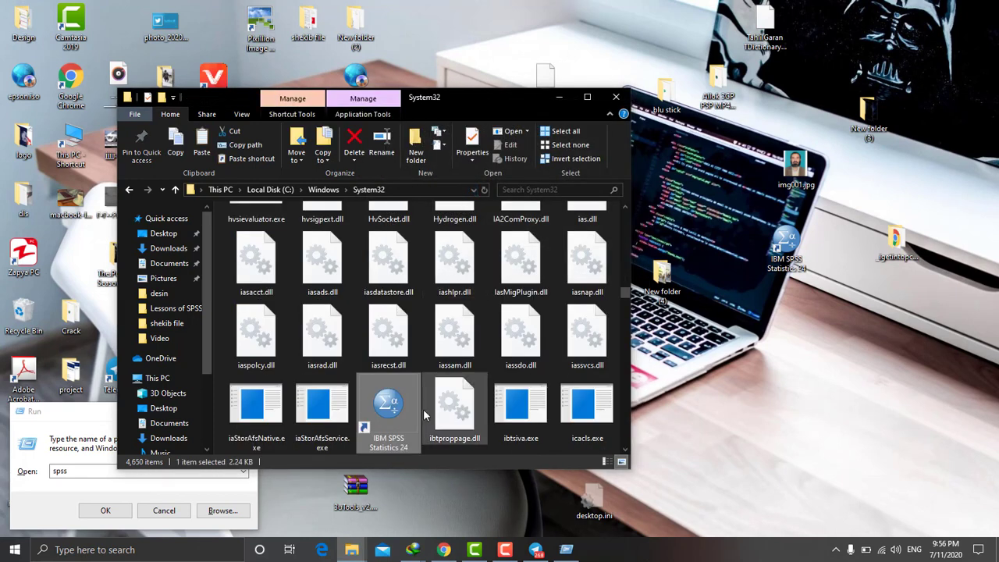
Rename the pasted SPSS shortcut in System32 with the owner's first name, accepting the suggested name for the duplicate
{"action": "right_click", "coordinate": [403, 416]}
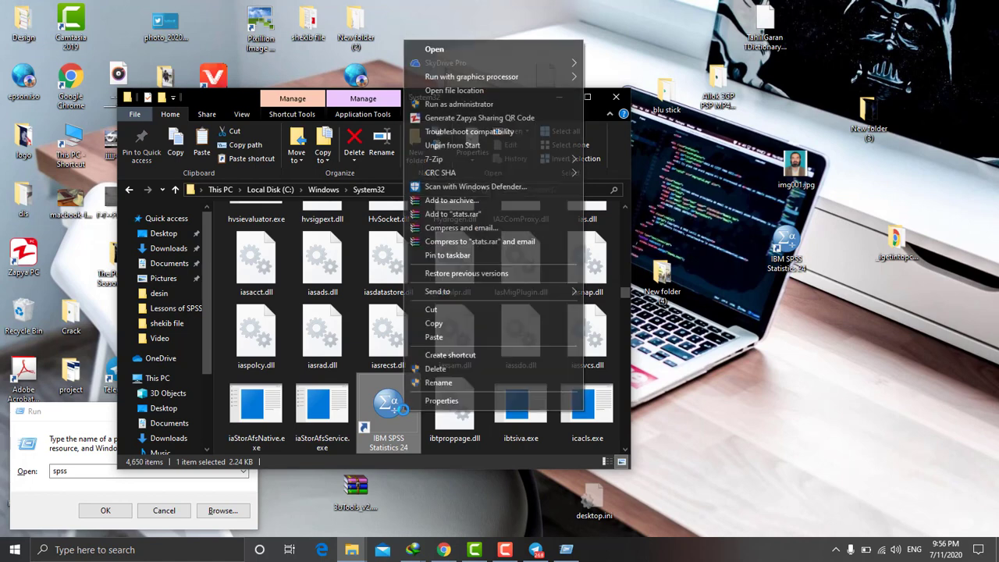
{"action": "left_click", "coordinate": [406, 381]}
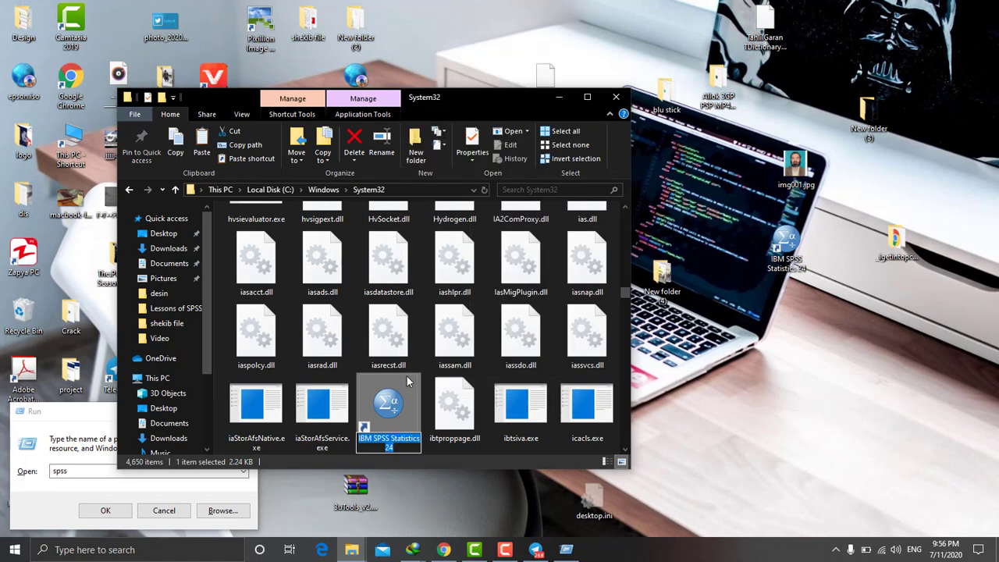
{"action": "type", "text": "shekib"}
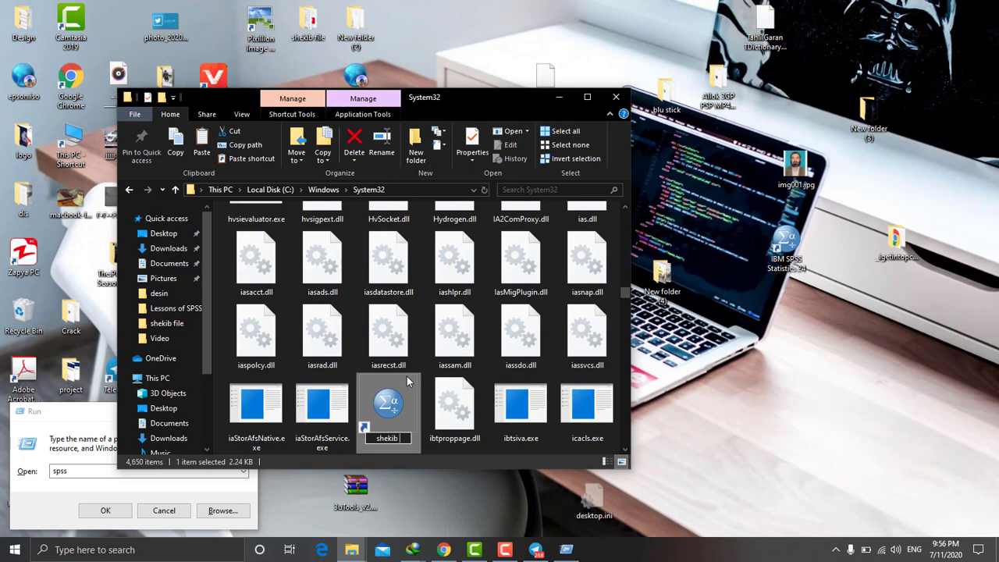
{"action": "key", "text": "Return"}
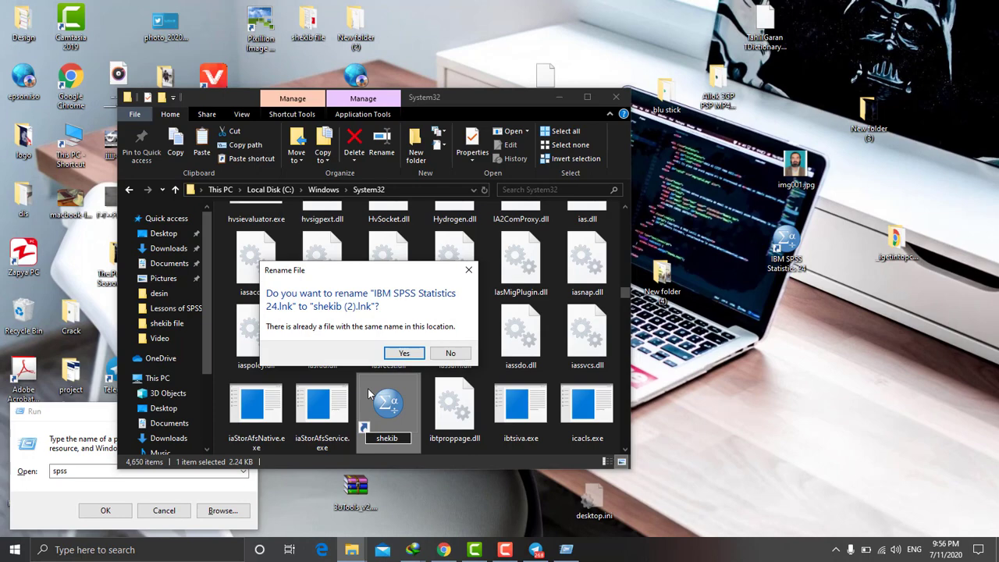
{"action": "left_click", "coordinate": [405, 353]}
Try to launch SPSS from the Run dialog using the first name with a doubled last letter, and dismiss the message
{"action": "left_click", "coordinate": [205, 557]}
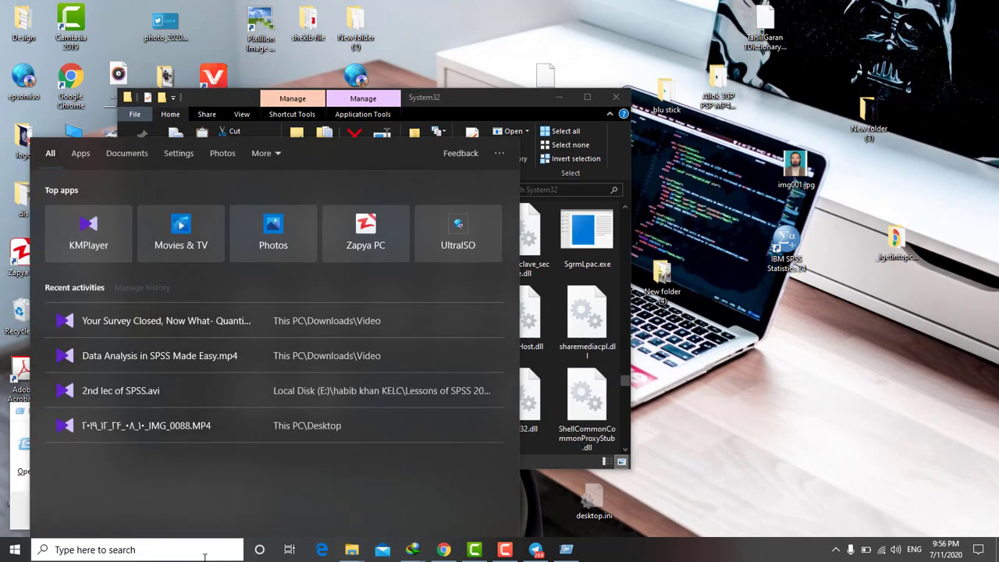
{"action": "key", "text": "super+r"}
{"action": "key", "text": "BackSpace"}
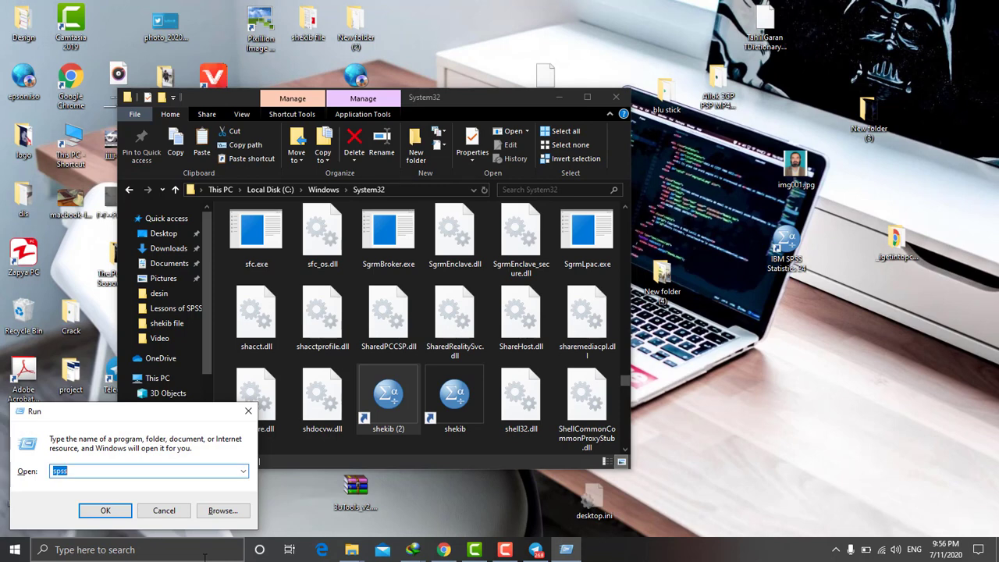
{"action": "type", "text": "shekibb"}
{"action": "key", "text": "ctrl+a"}
{"action": "key", "text": "Return"}
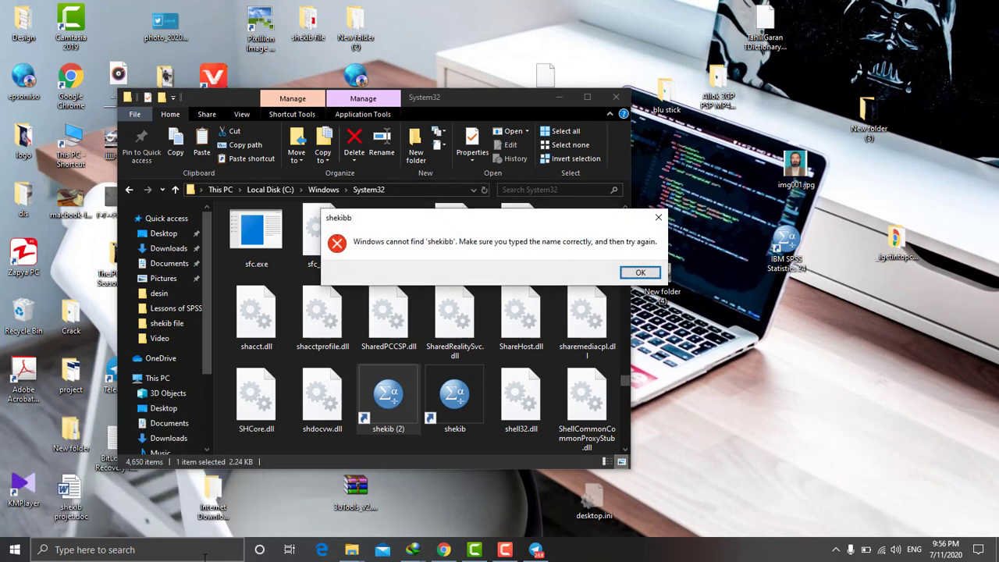
{"action": "key", "text": "Return"}
Launch SPSS from the Run dialog with the exact first name as the command, close the welcome dialog and minimize the Data Editor
{"action": "key", "text": "BackSpace"}
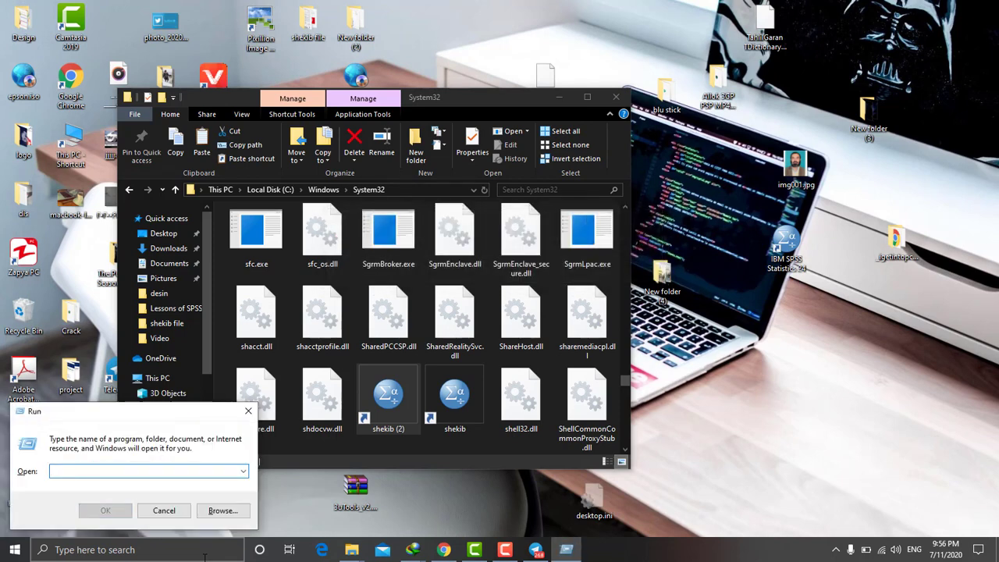
{"action": "type", "text": "shekib"}
{"action": "key", "text": "Return"}
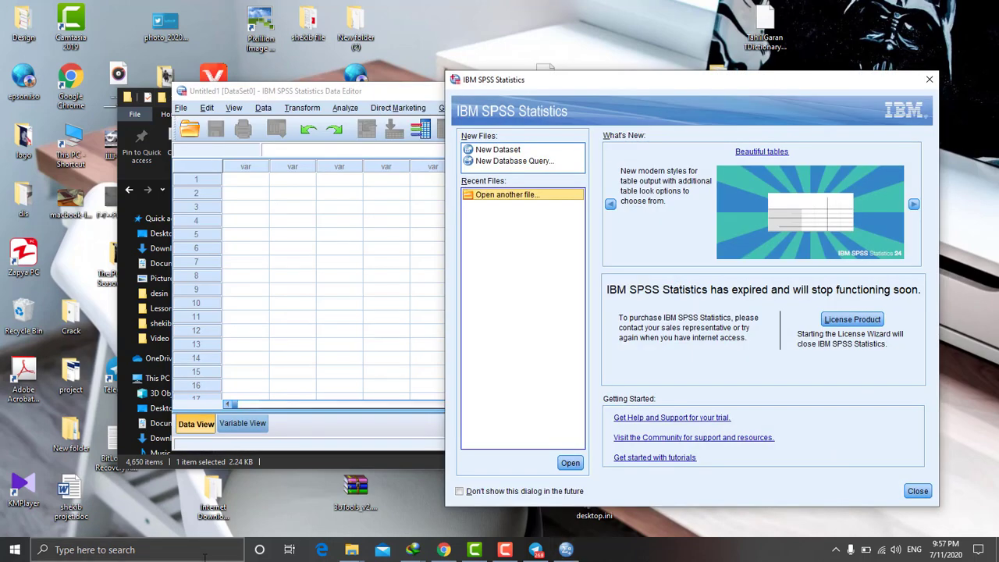
{"action": "left_click", "coordinate": [918, 491]}
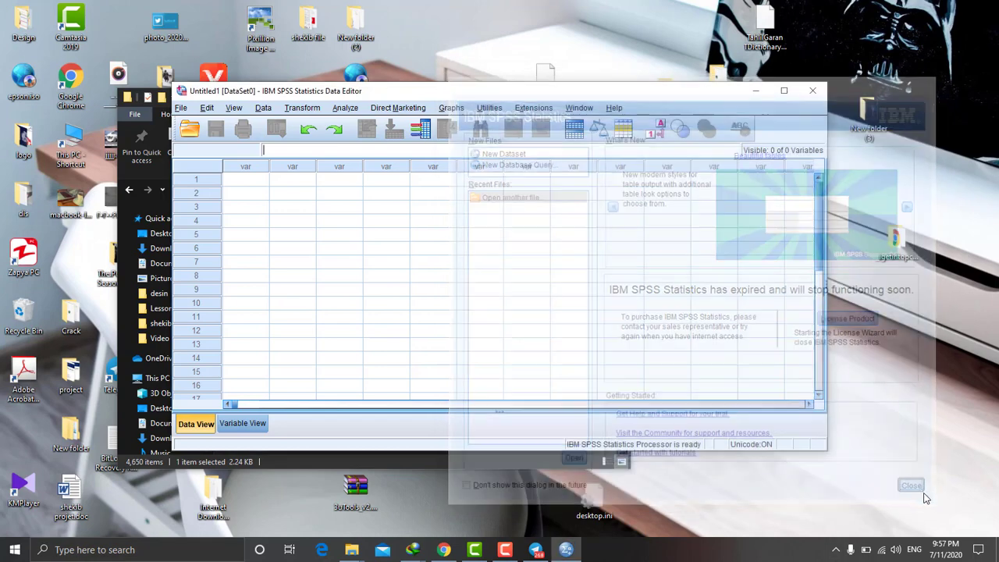
{"action": "left_click", "coordinate": [757, 91]}
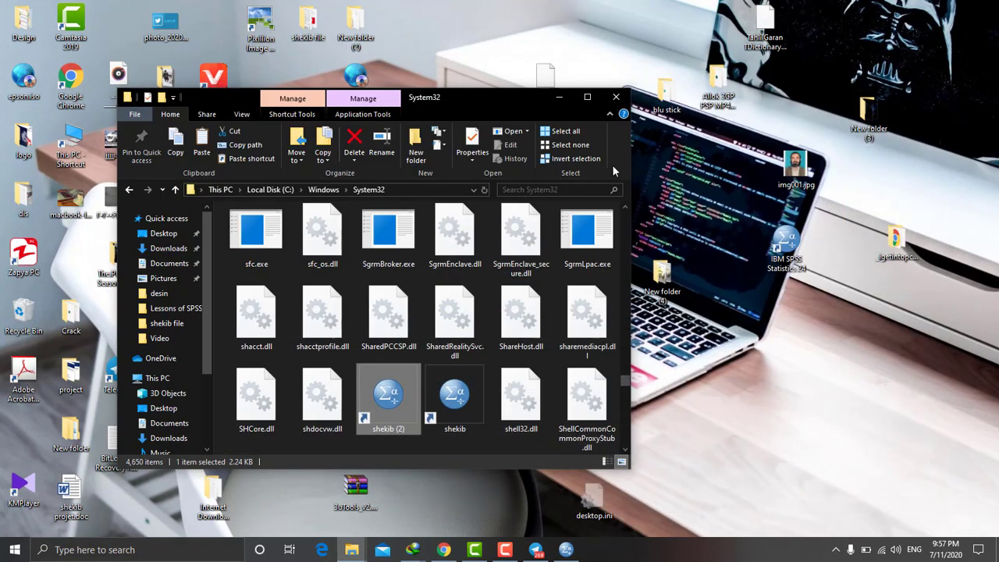
Delete both renamed SPSS shortcuts from the System32 folder, granting administrator permission
{"action": "left_click", "coordinate": [437, 394]}
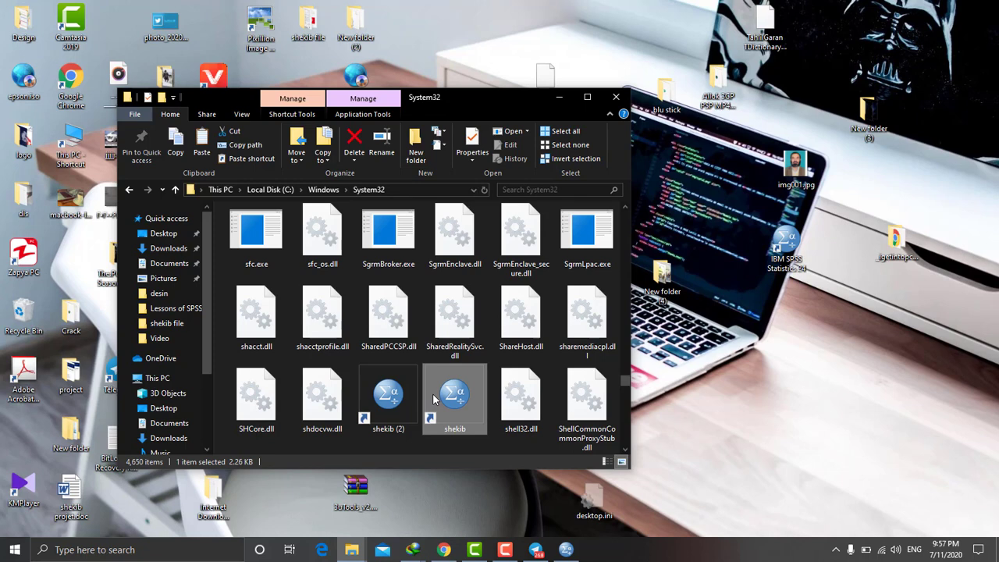
{"action": "left_click", "coordinate": [384, 398], "text": "ctrl"}
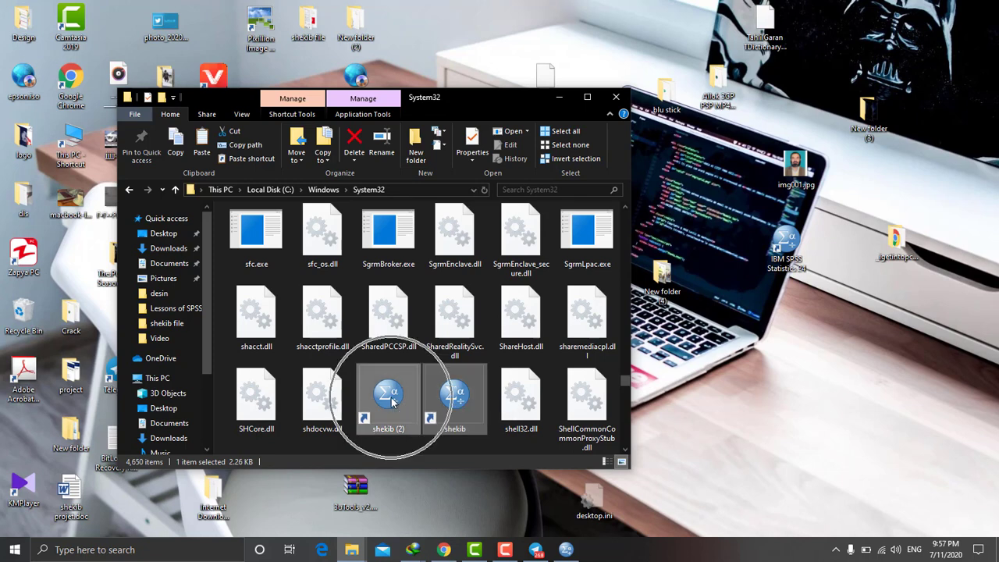
{"action": "key", "text": "Delete"}
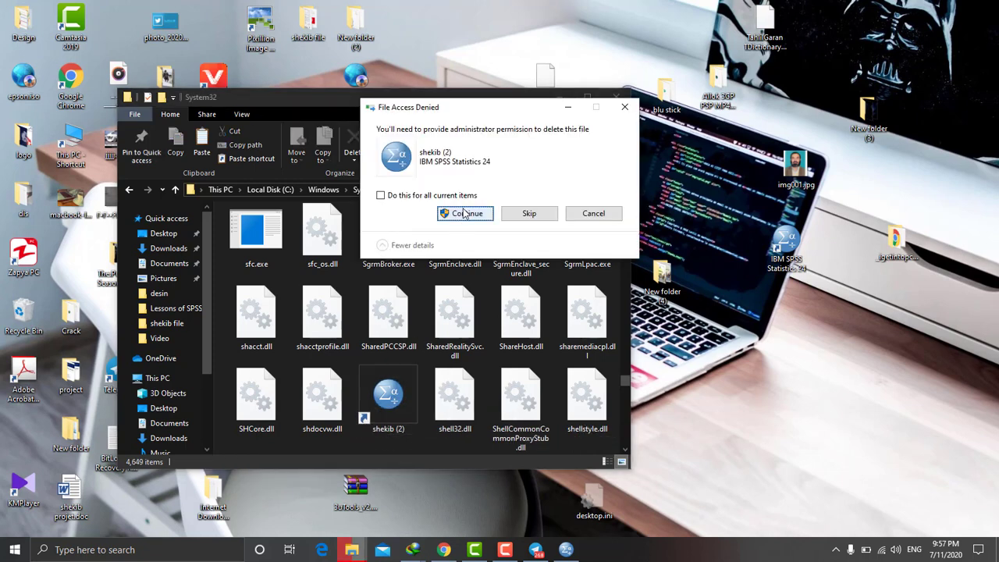
{"action": "left_click", "coordinate": [462, 214]}
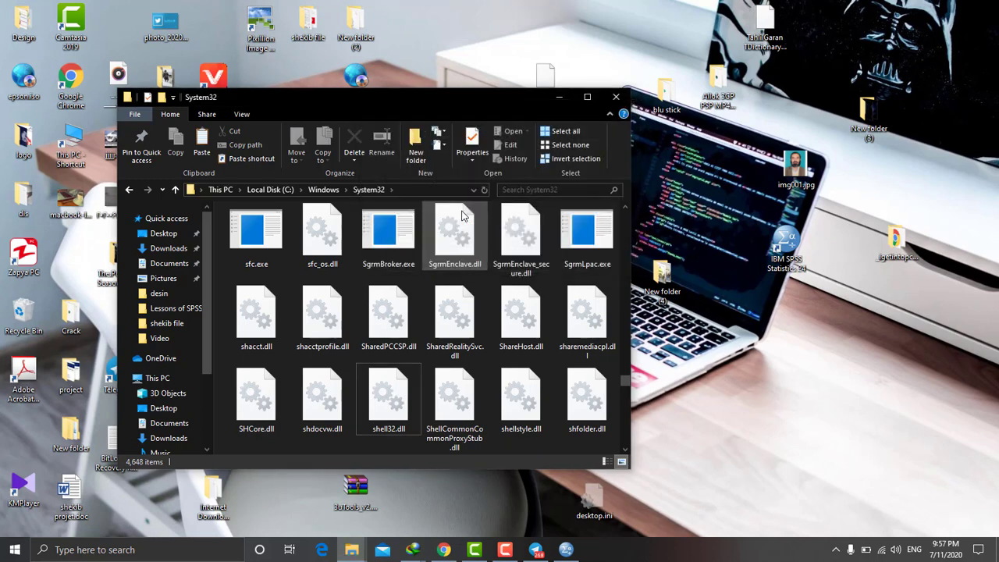
Check the desktop's context menu and open the Registry Editor through the Run dialog with the command "regedit"
{"action": "right_click", "coordinate": [681, 171]}
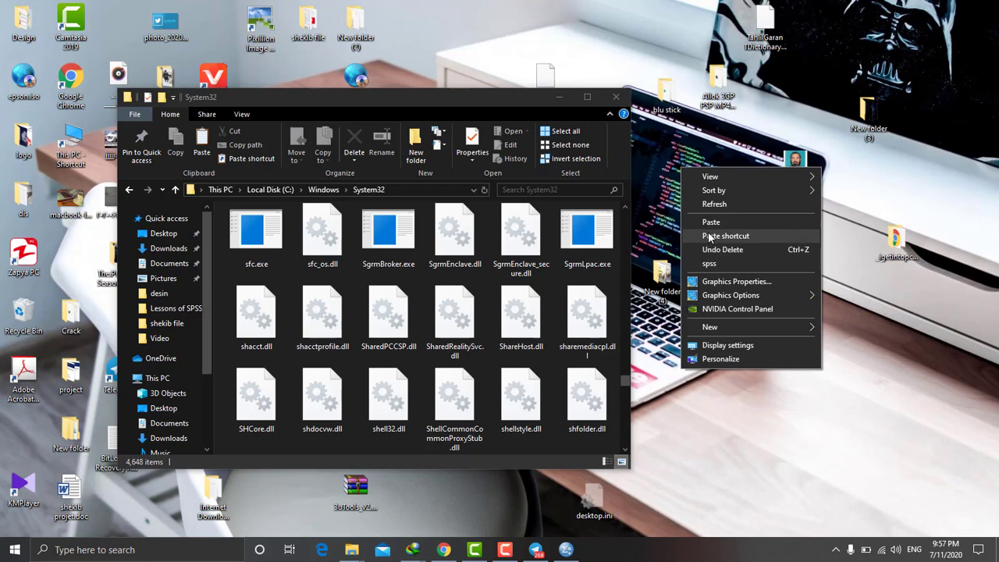
{"action": "key", "text": "super+r"}
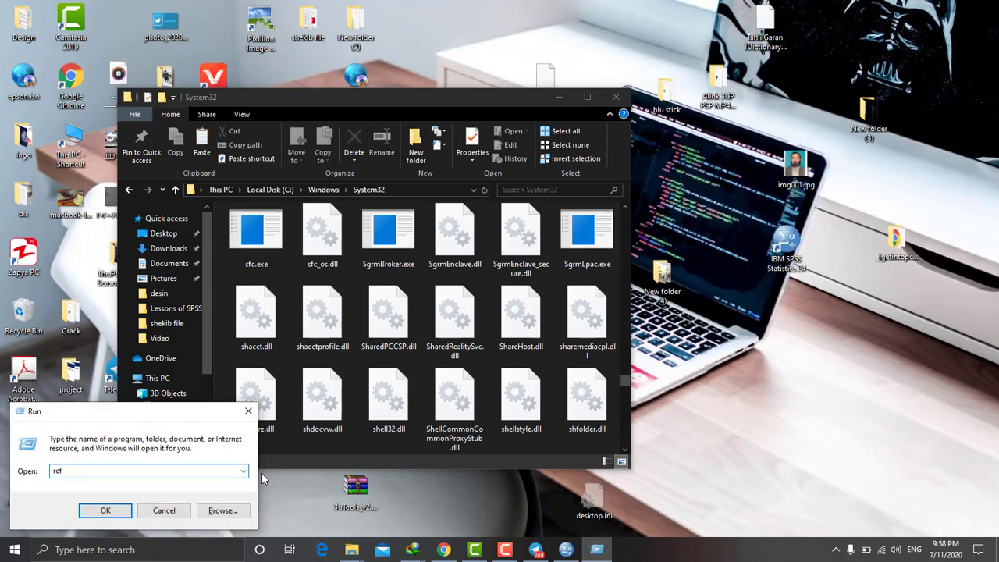
{"action": "key", "text": "BackSpace"}
{"action": "type", "text": "re"}
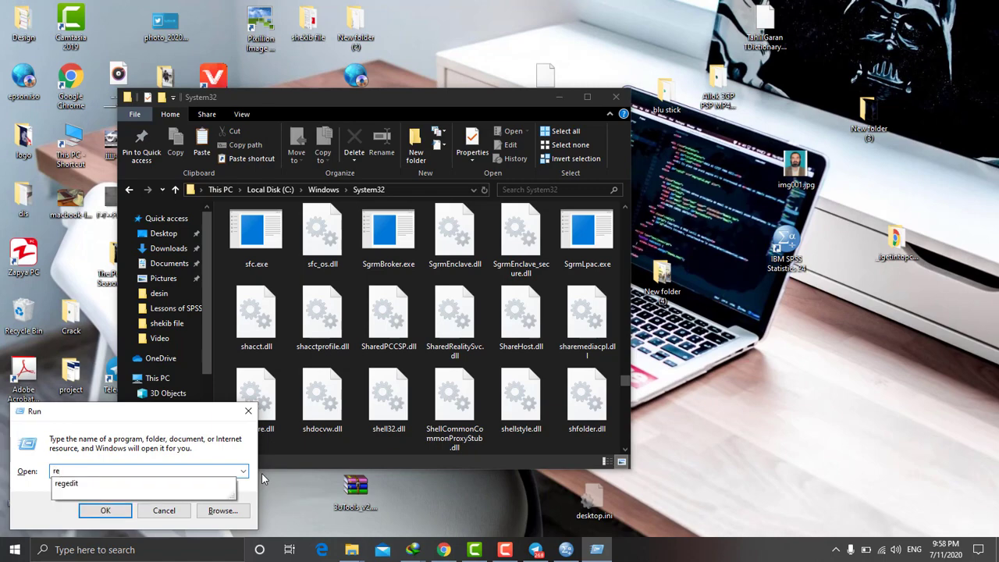
{"action": "key", "text": "Down"}
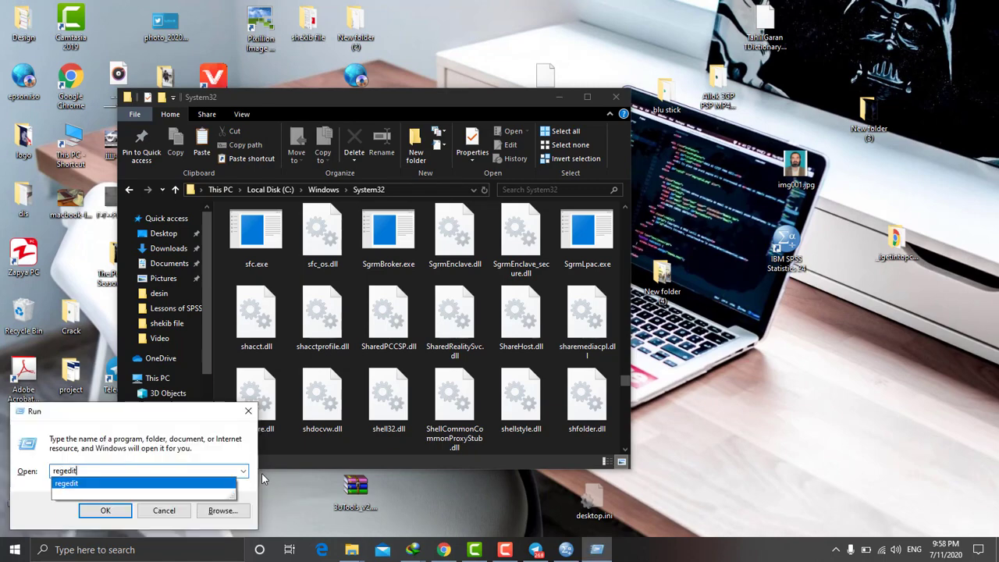
{"action": "key", "text": "Up"}
{"action": "key", "text": "Down"}
{"action": "key", "text": "Return"}
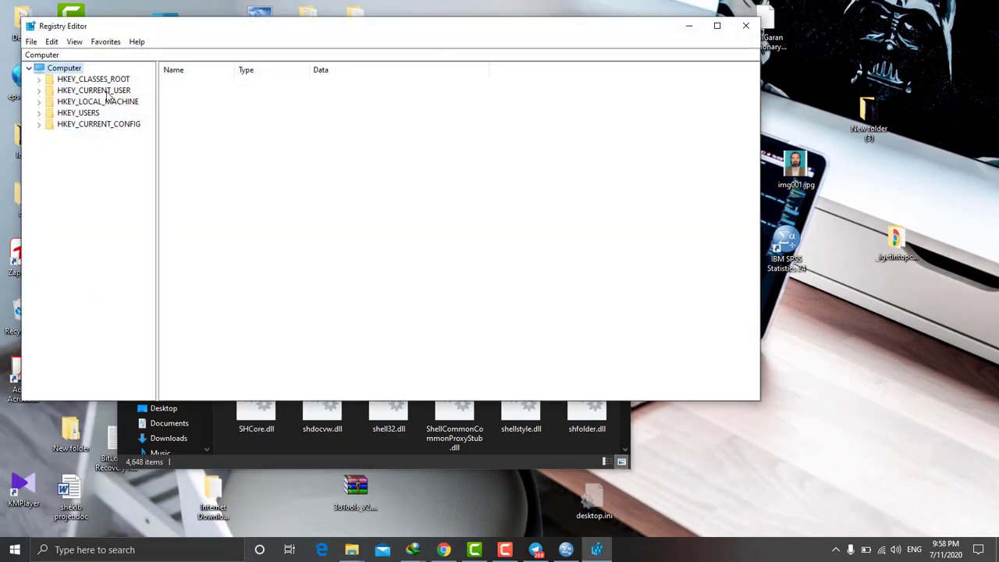
Expand the registry tree through HKEY_CLASSES_ROOT and Directory to show the subkeys of Background
{"action": "left_click", "coordinate": [105, 83]}
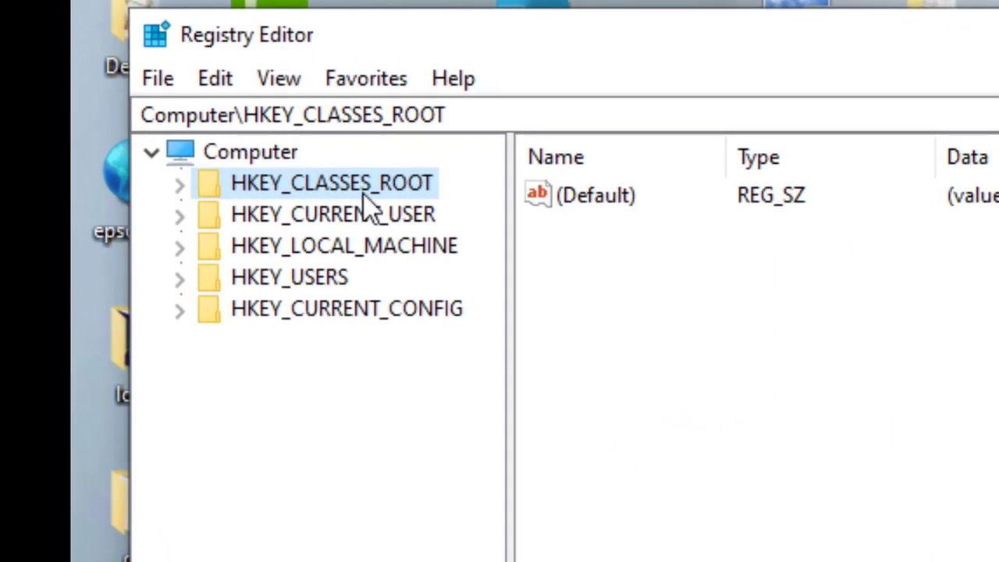
{"action": "double_click", "coordinate": [362, 194]}
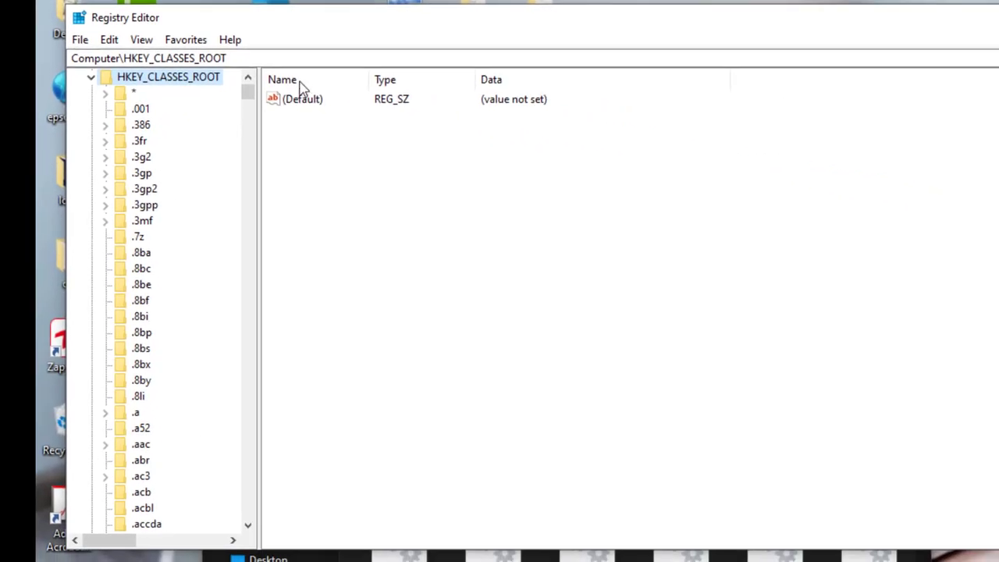
{"action": "key", "text": "i"}
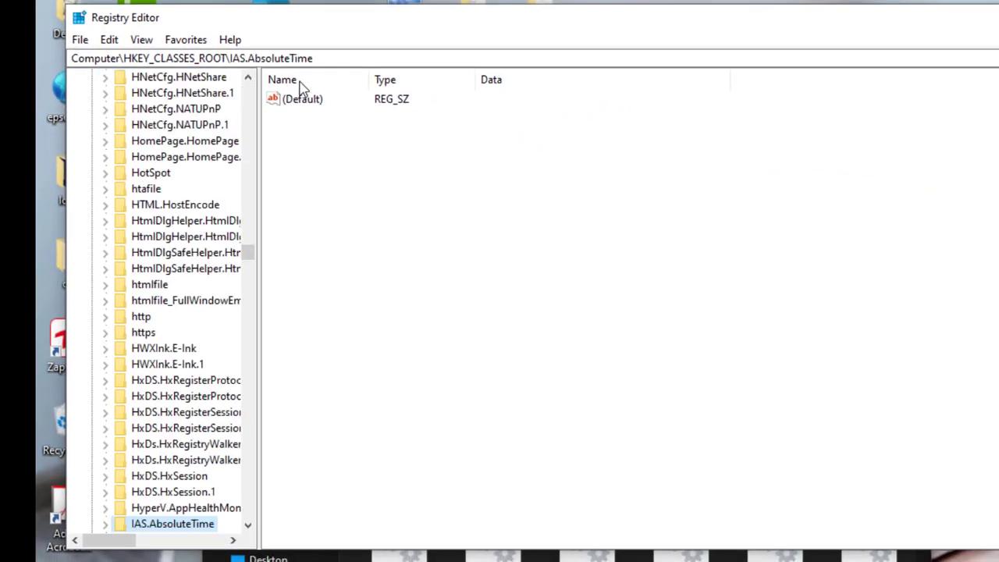
{"action": "key", "text": "d"}
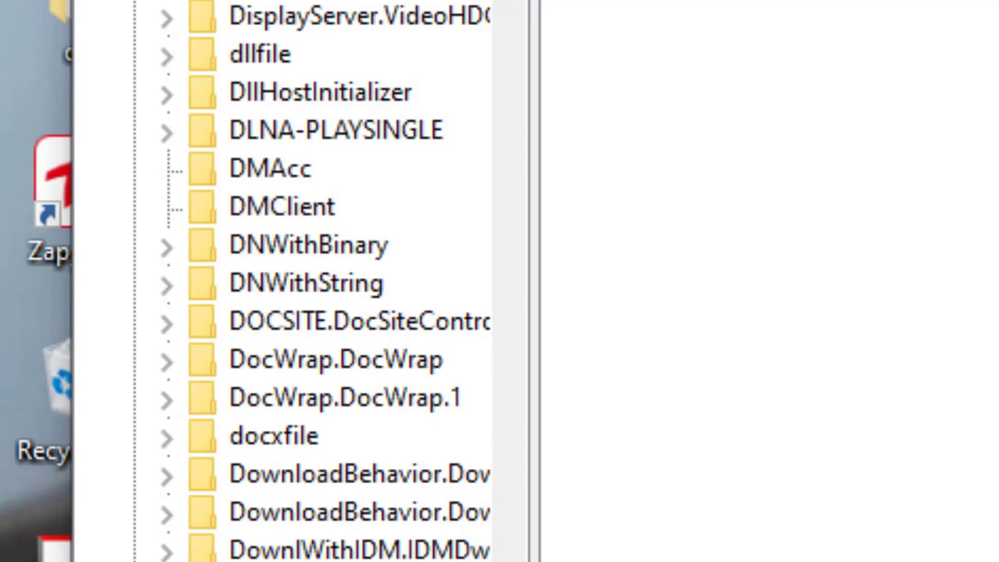
{"action": "scroll", "coordinate": [312, 281], "scroll_direction": "up", "scroll_amount": 5}
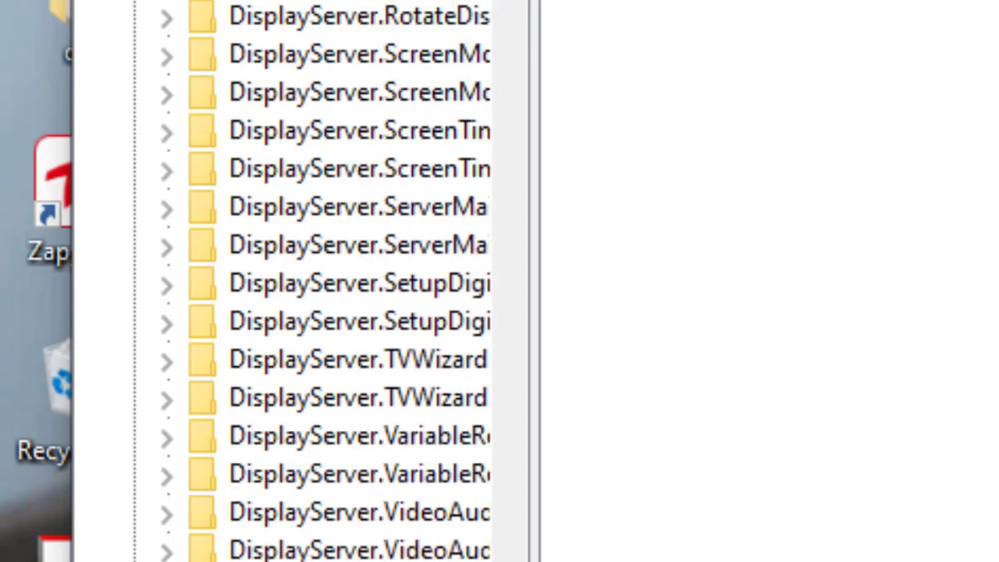
{"action": "scroll", "coordinate": [335, 281], "scroll_direction": "up", "scroll_amount": 15}
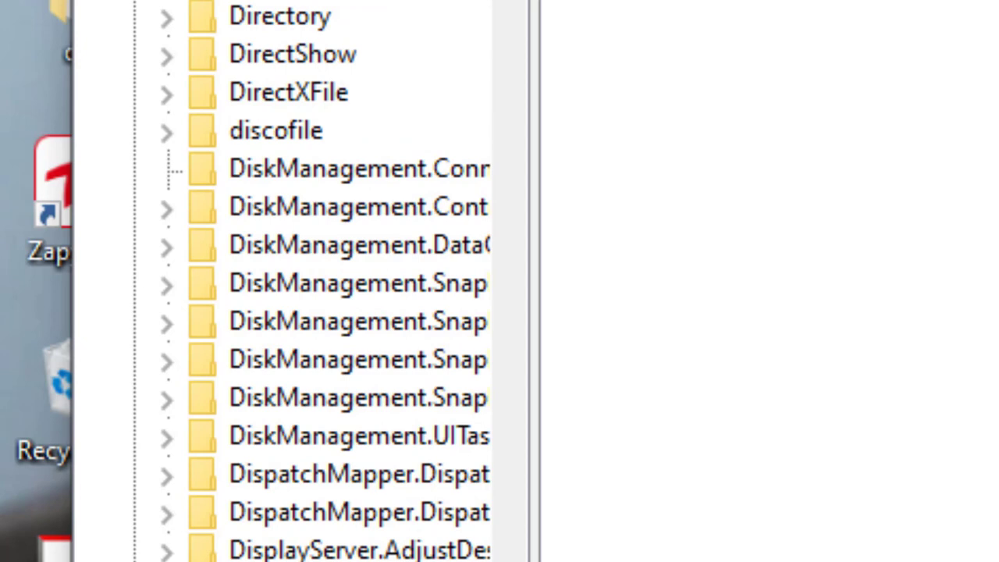
{"action": "left_click", "coordinate": [165, 7]}
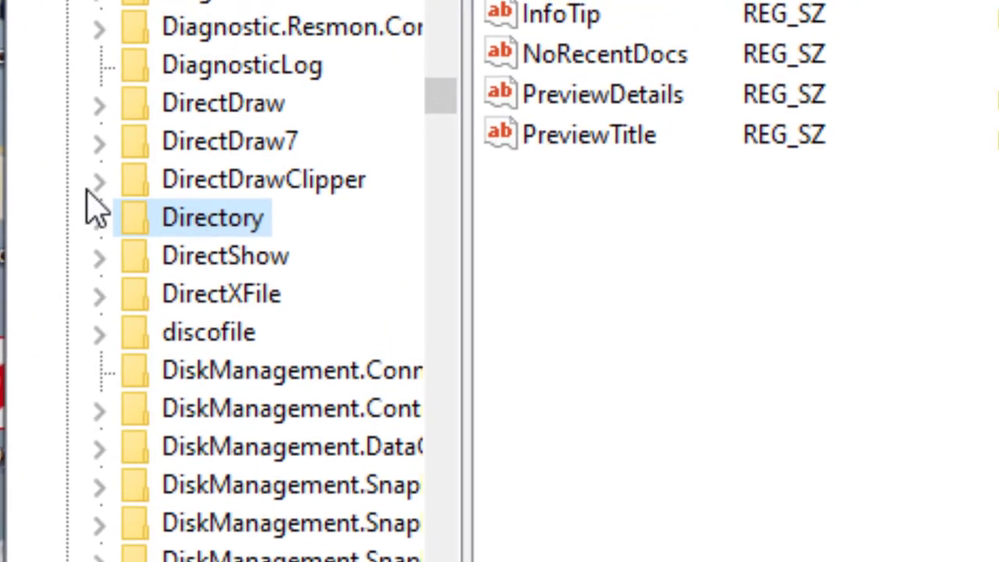
{"action": "left_click", "coordinate": [98, 218]}
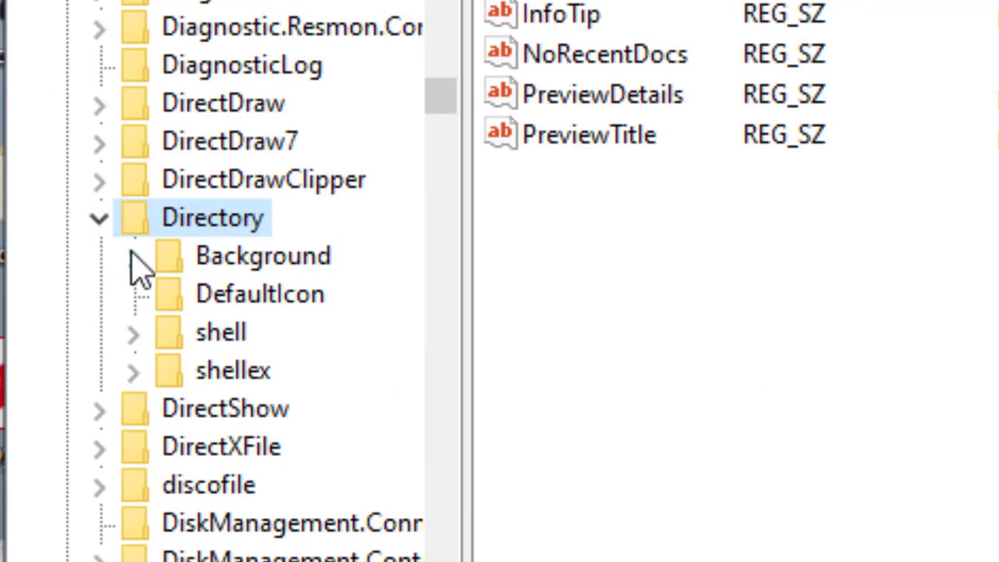
{"action": "left_click", "coordinate": [134, 260]}
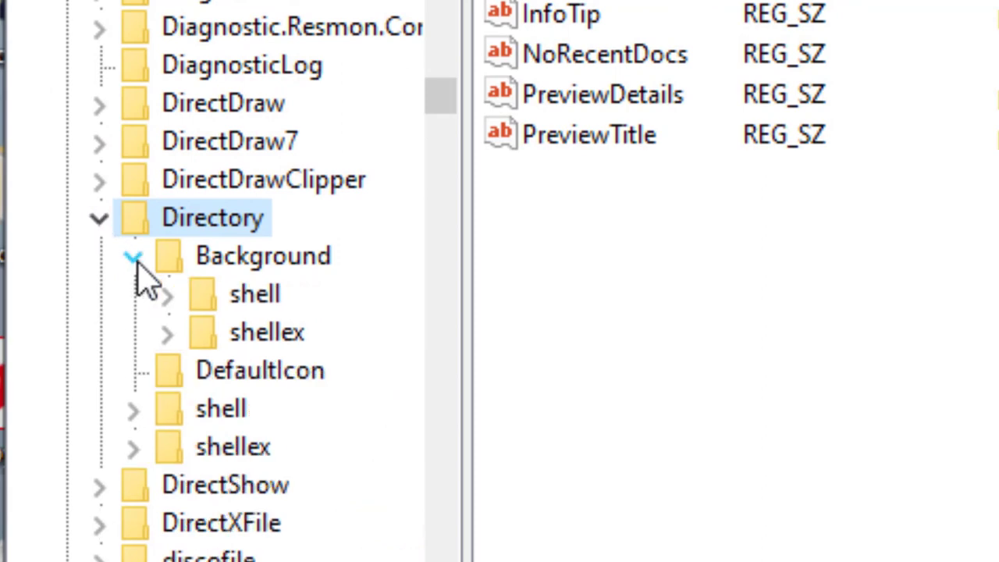
Delete the existing spss key from the shell key under Directory\Background and check the desktop's context menu
{"action": "left_click", "coordinate": [167, 295]}
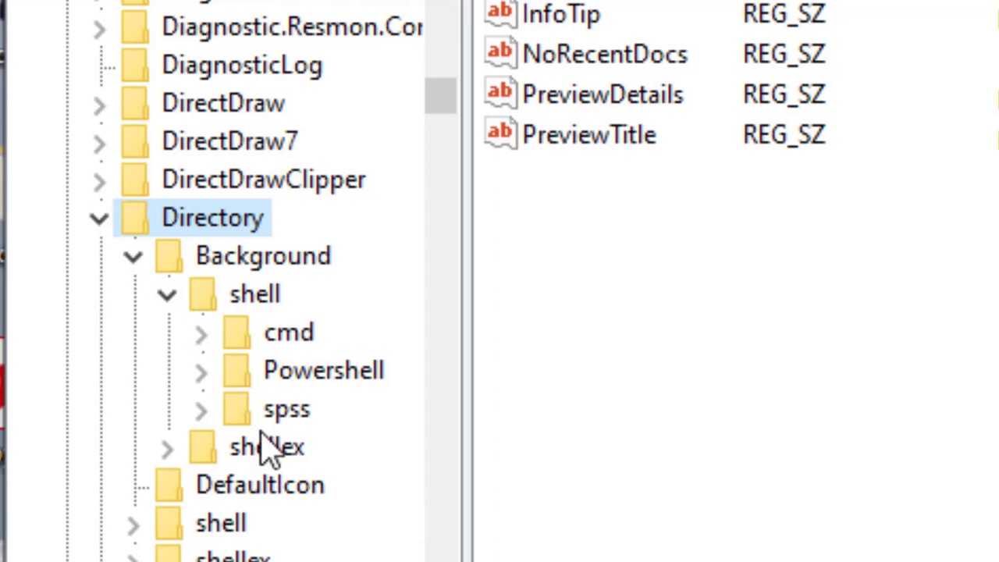
{"action": "left_click", "coordinate": [232, 421]}
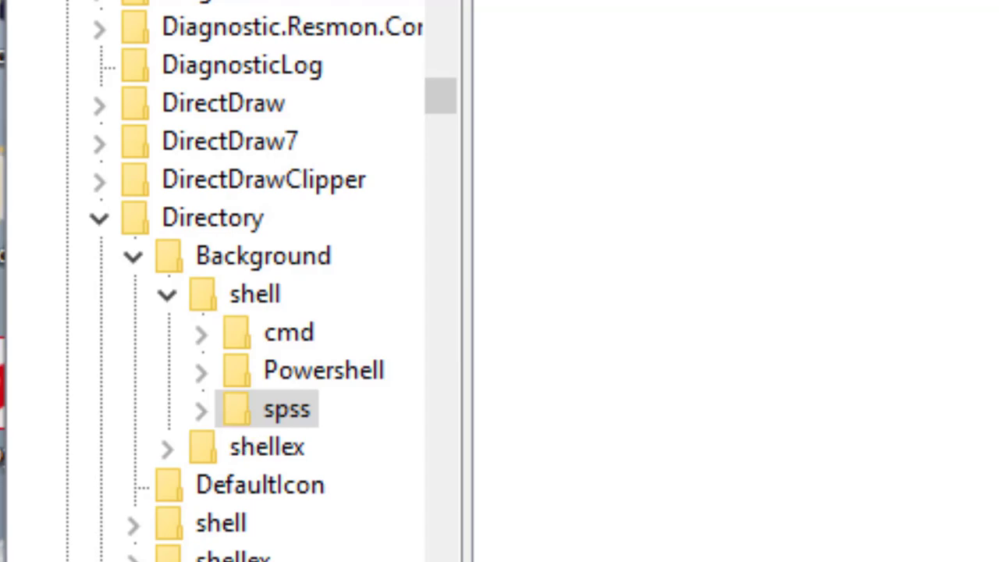
{"action": "key", "text": "Return"}
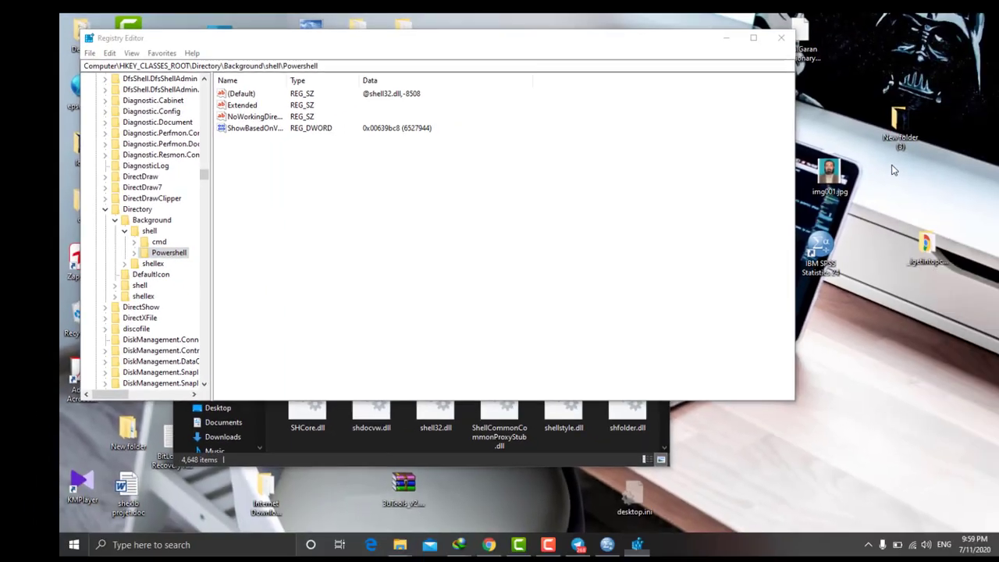
{"action": "right_click", "coordinate": [862, 164]}
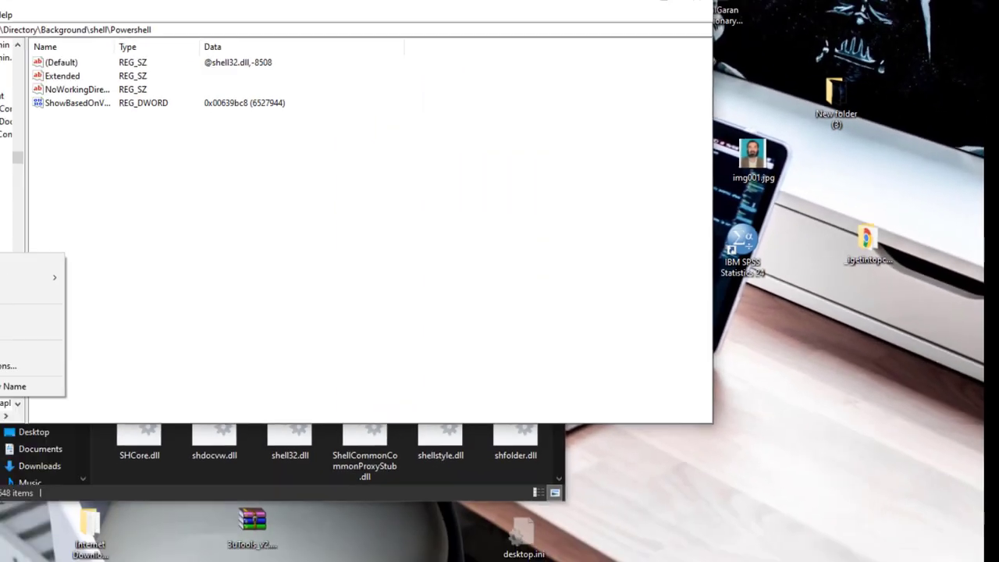
Try to create a new key under the Powershell key of Background\shell
{"action": "right_click", "coordinate": [181, 228]}
{"action": "mouse_move", "coordinate": [359, 204]}
{"action": "left_click", "coordinate": [614, 206]}
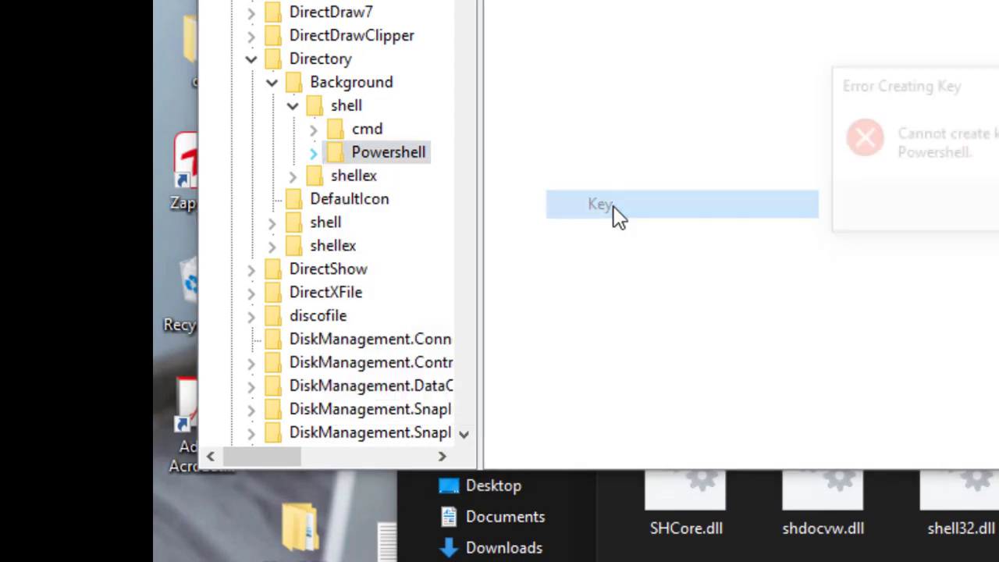
{"action": "key", "text": "Return"}
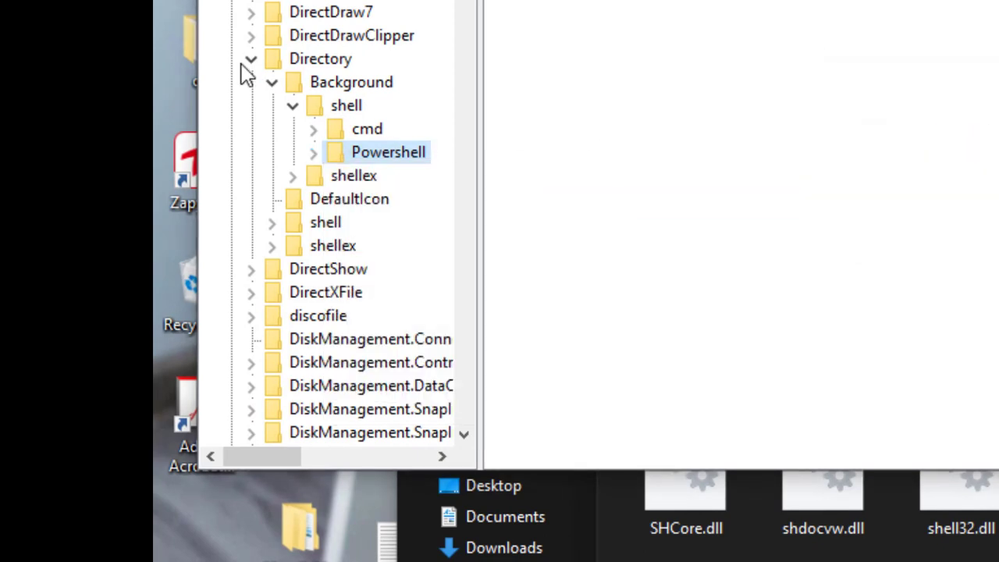
Create a new key named "spss" under the shell key of Directory\Background
{"action": "left_click", "coordinate": [304, 115]}
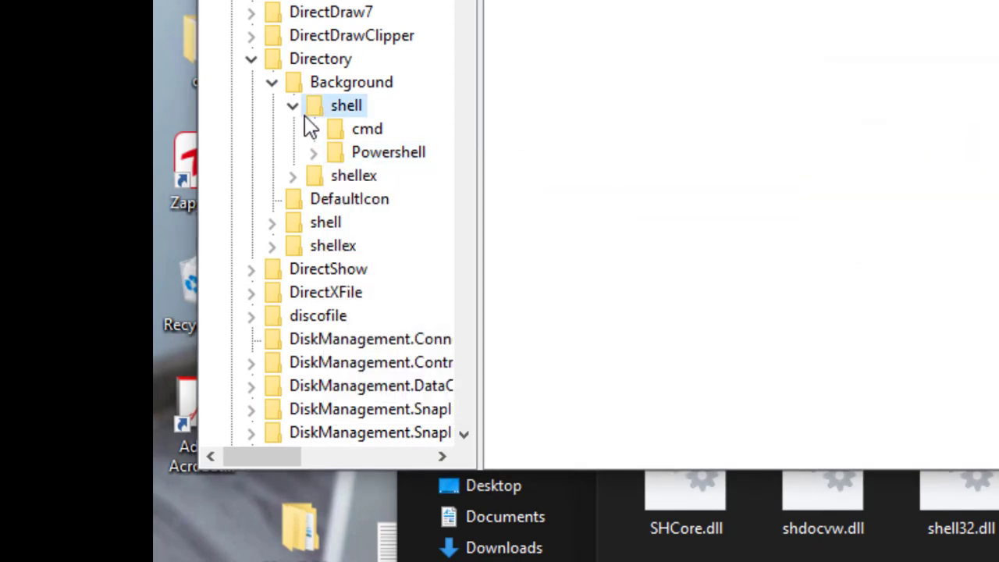
{"action": "right_click", "coordinate": [304, 114]}
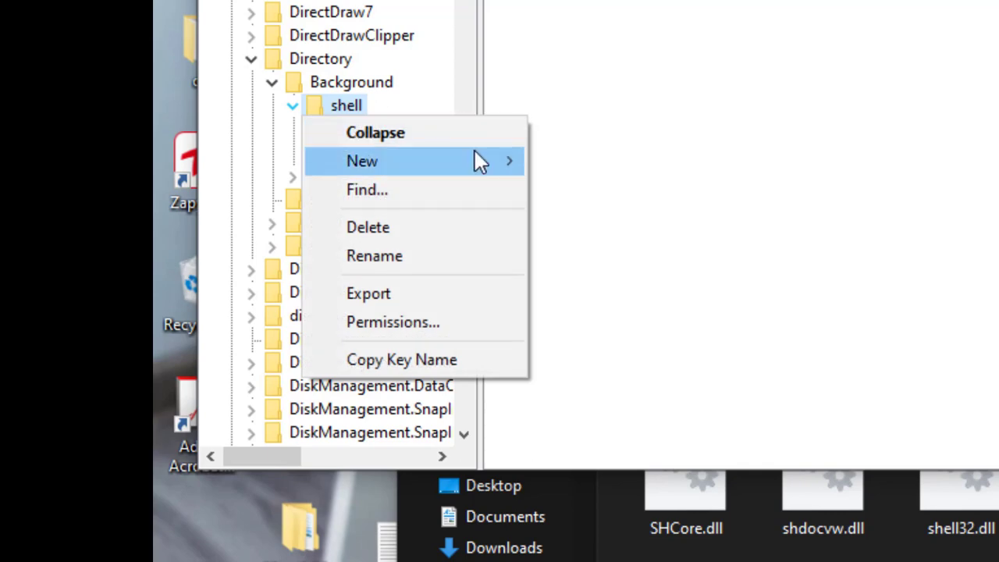
{"action": "mouse_move", "coordinate": [474, 160]}
{"action": "left_click", "coordinate": [563, 156]}
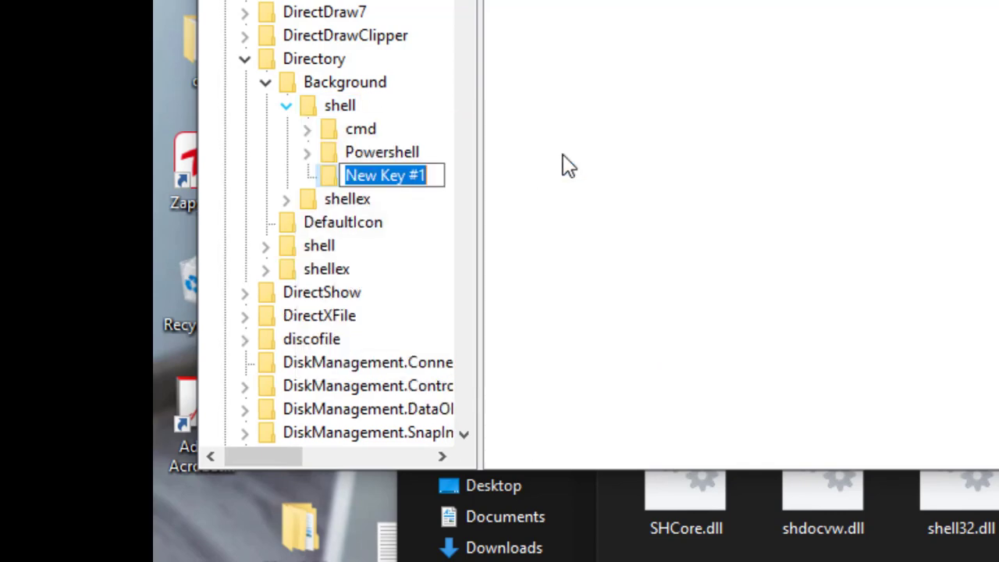
{"action": "type", "text": "spss"}
{"action": "key", "text": "Return"}
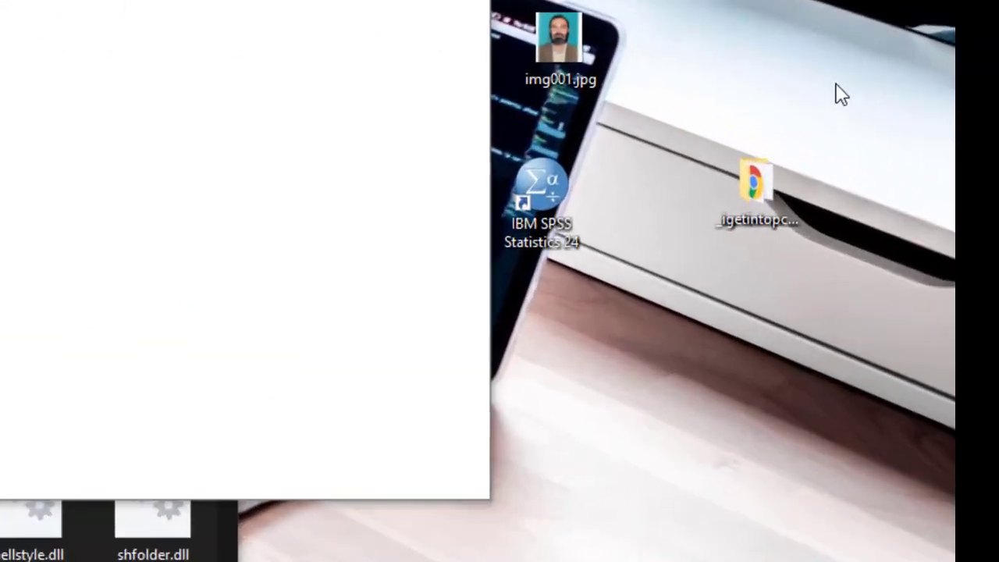
Test the spss entry in the desktop's context menu and dismiss the resulting dialog
{"action": "right_click", "coordinate": [898, 133]}
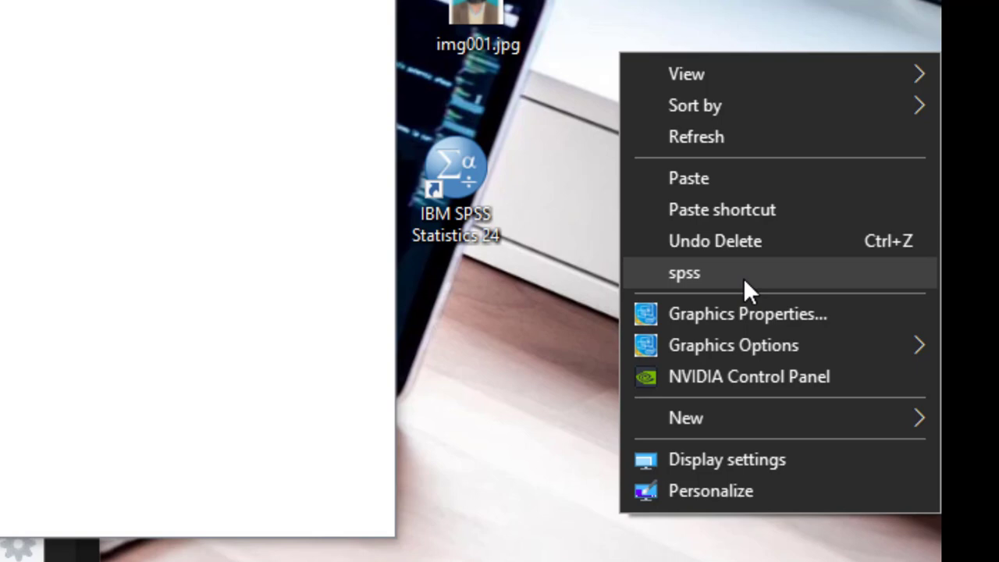
{"action": "left_click", "coordinate": [743, 273]}
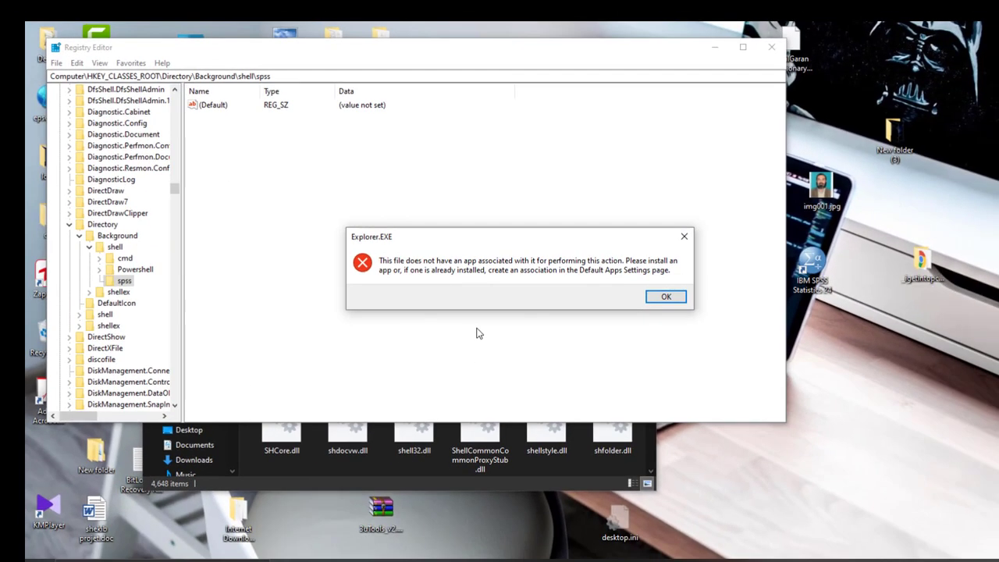
{"action": "left_click", "coordinate": [661, 297]}
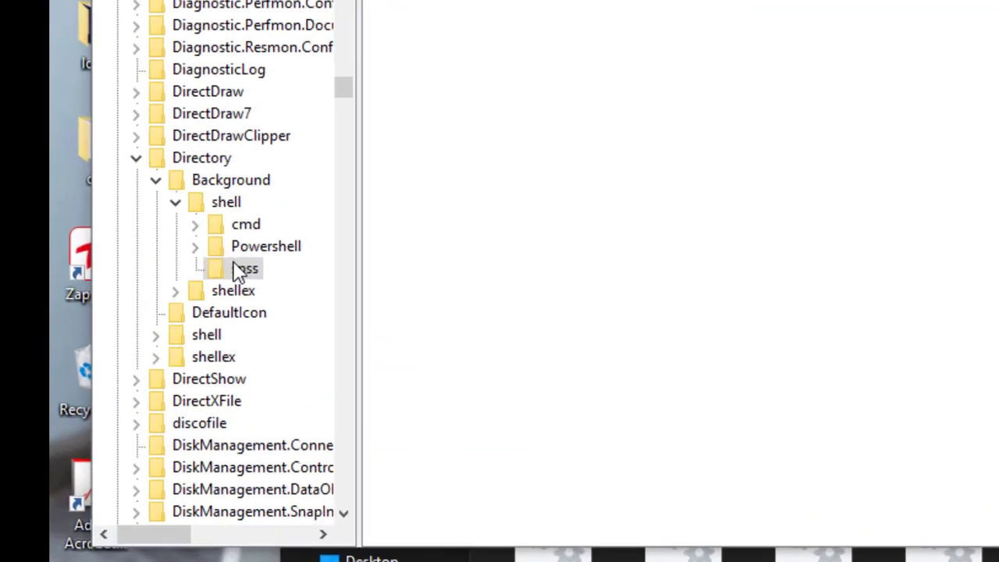
Create a subkey named "command" under the new spss key
{"action": "right_click", "coordinate": [224, 271]}
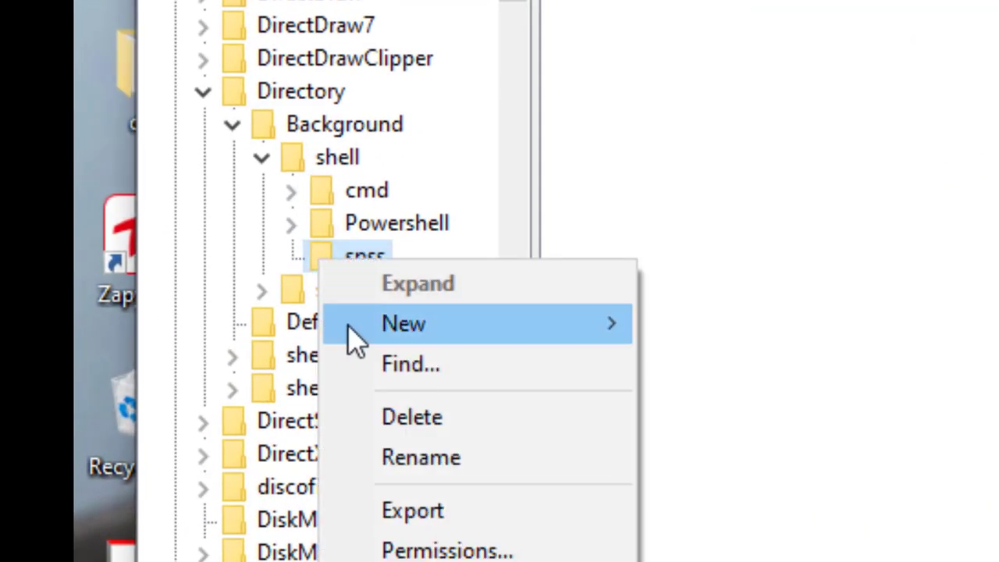
{"action": "mouse_move", "coordinate": [616, 327]}
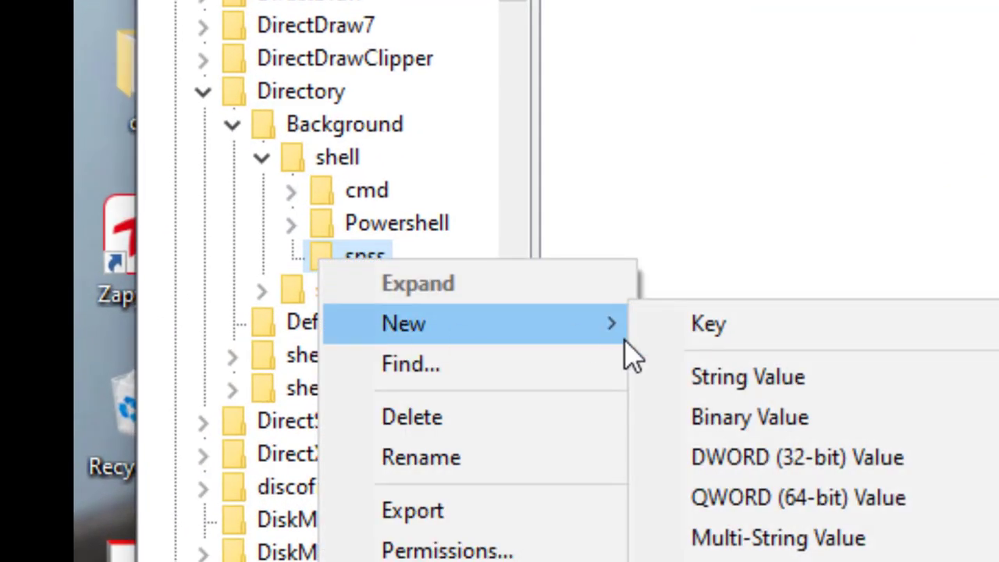
{"action": "left_click", "coordinate": [675, 329]}
{"action": "type", "text": "c"}
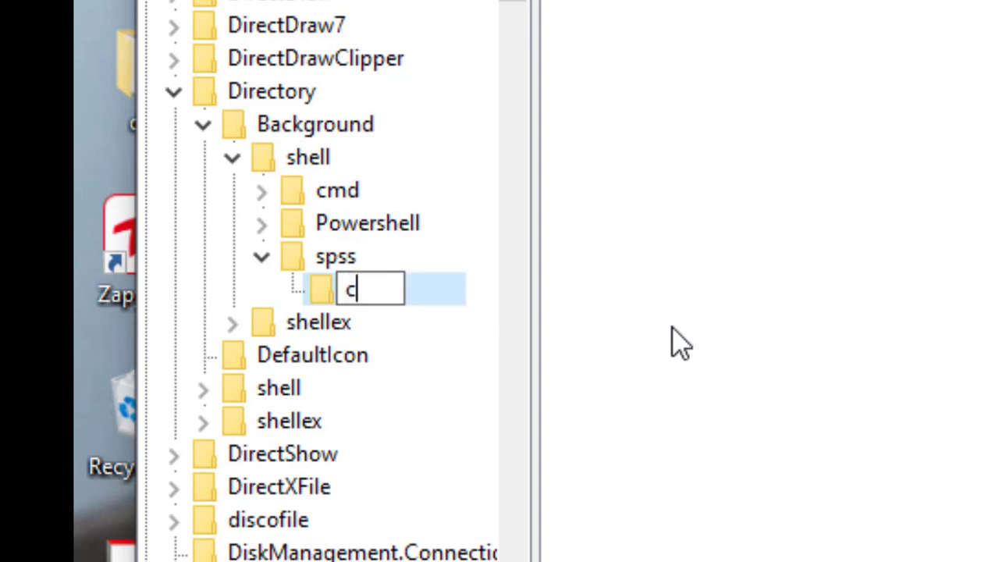
{"action": "type", "text": "omma"}
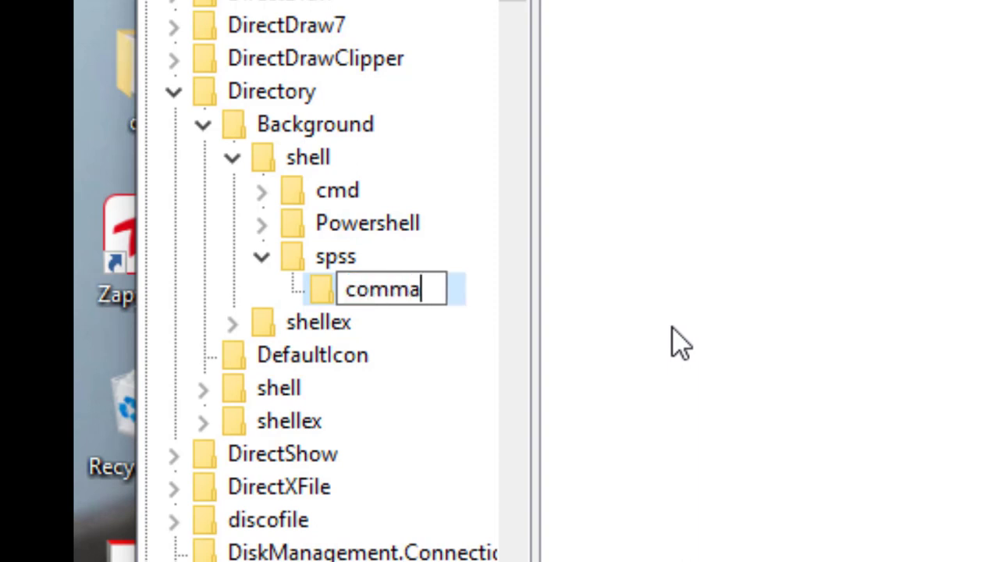
{"action": "type", "text": "nd"}
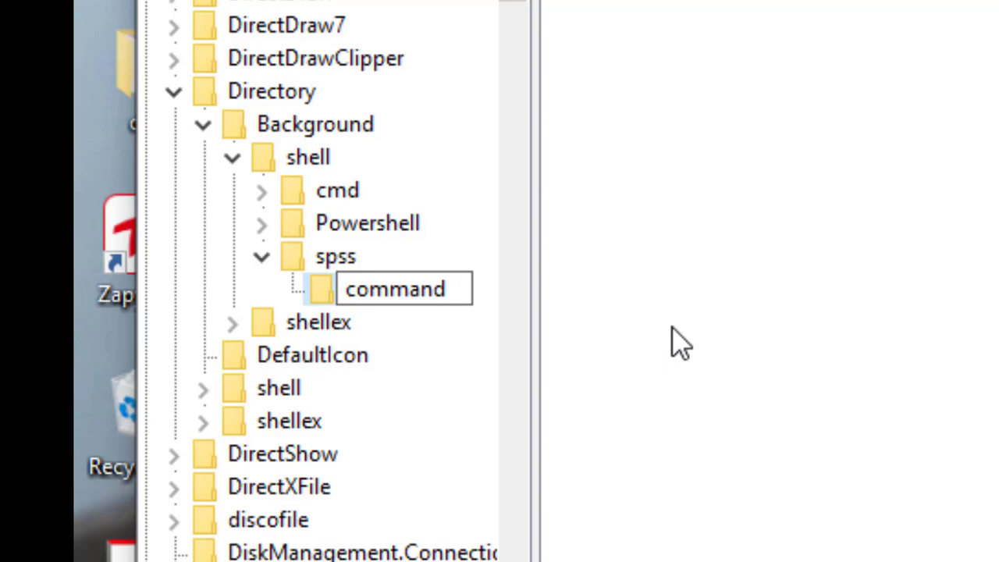
{"action": "key", "text": "Return"}
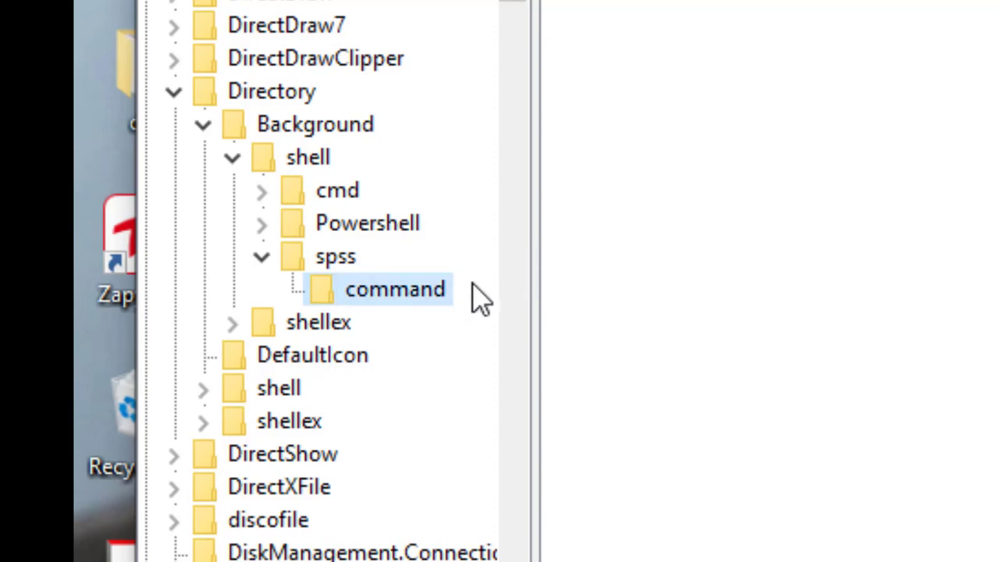
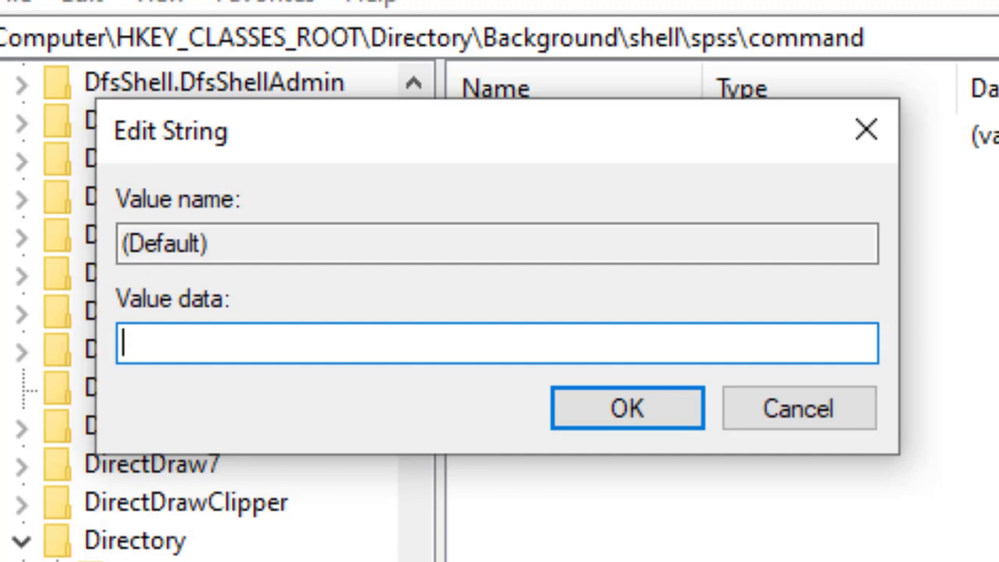
Set the command key's (Default) value to the SPSS shortcut's target path, "C:\Program Files\IBM\SPSS\Statistics\24\stats.exe"
{"action": "key", "text": "alt+Tab"}
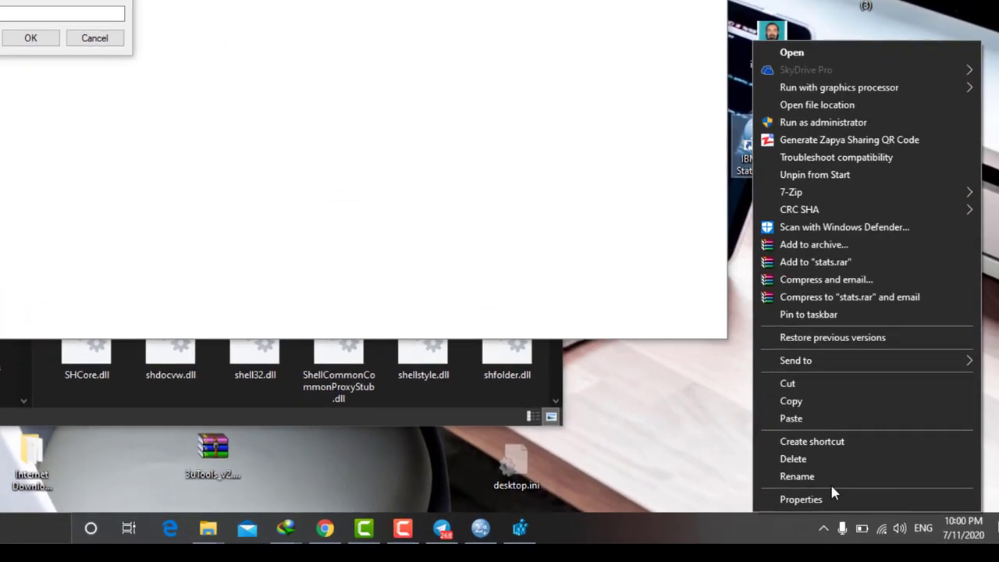
{"action": "left_click", "coordinate": [832, 498]}
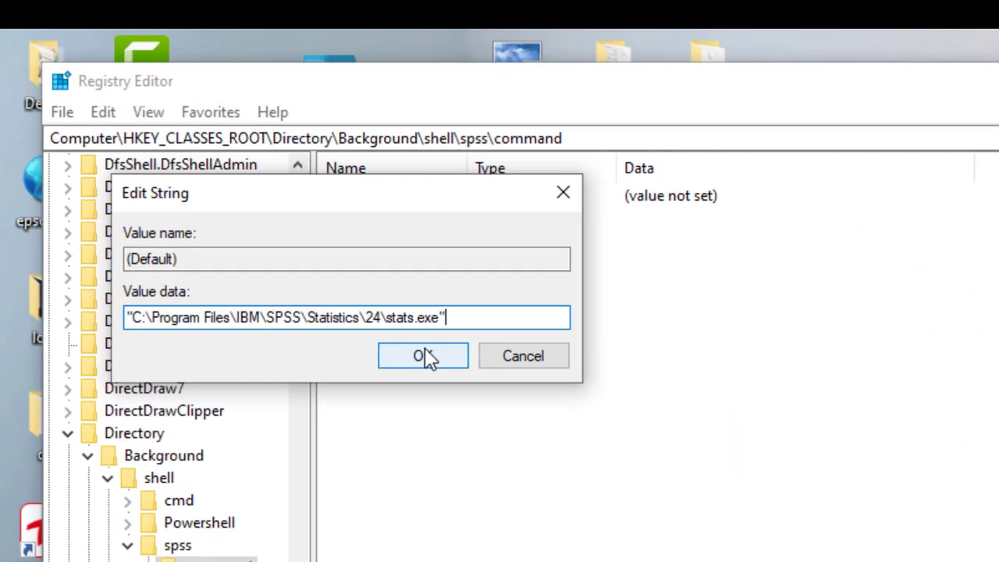
{"action": "left_click", "coordinate": [424, 348]}
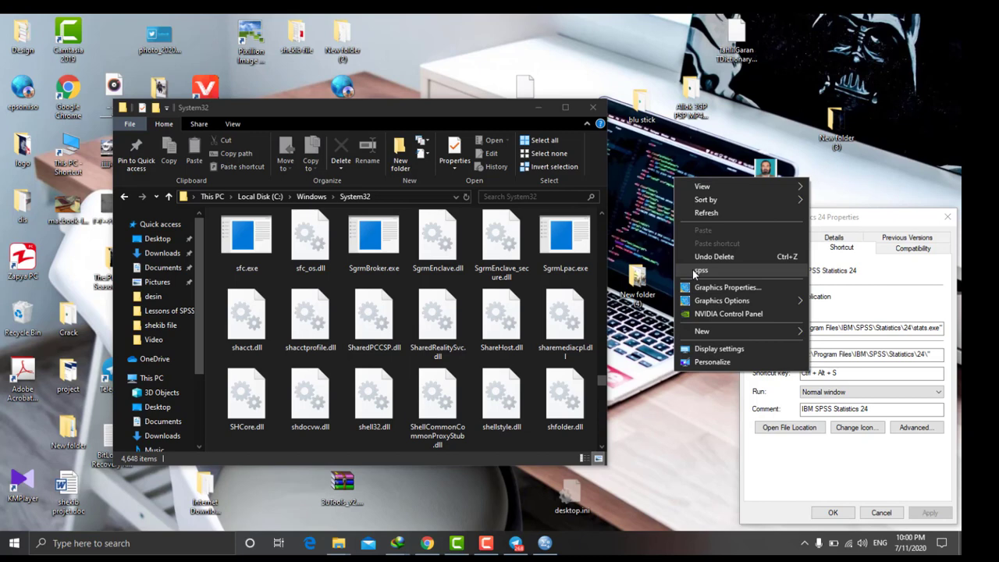
Launch SPSS through the desktop's spss context-menu entry, close the welcome dialog and maximize the Data Editor
{"action": "left_click", "coordinate": [695, 271]}
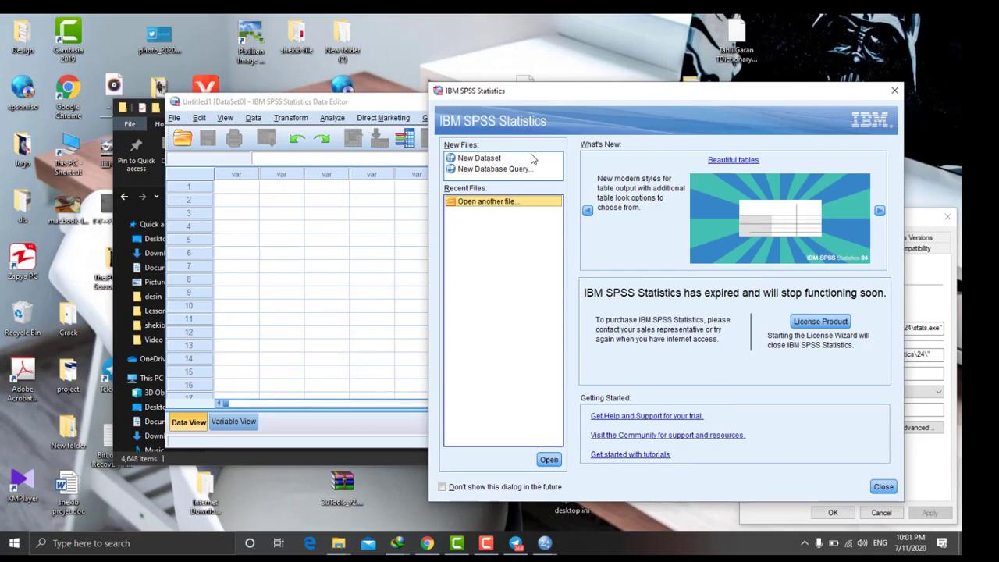
{"action": "left_click", "coordinate": [885, 487]}
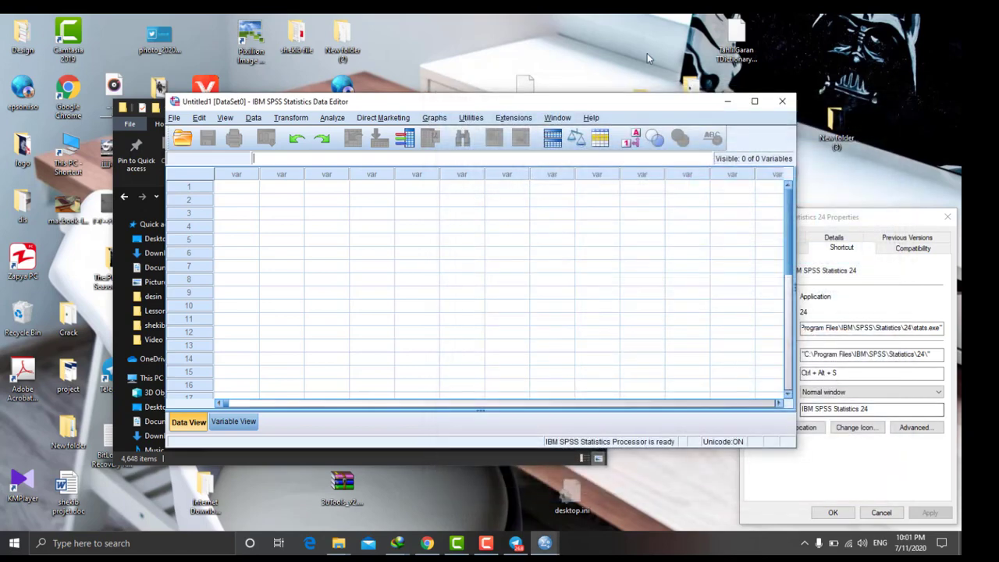
{"action": "left_click", "coordinate": [755, 102]}
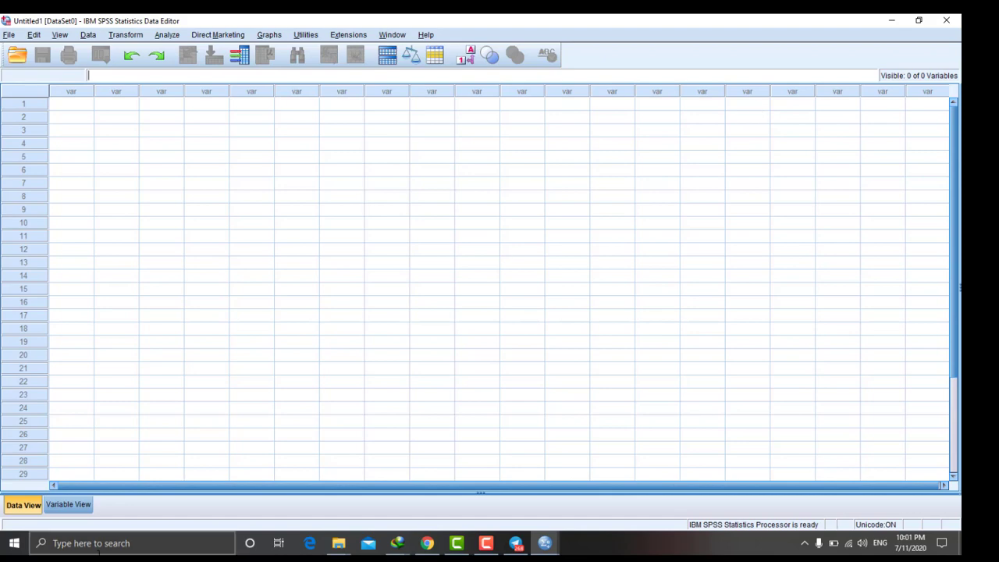
Find and open the Snipping Tool through Windows search and capture the whole Data Editor window as a snip
{"action": "left_click", "coordinate": [126, 540]}
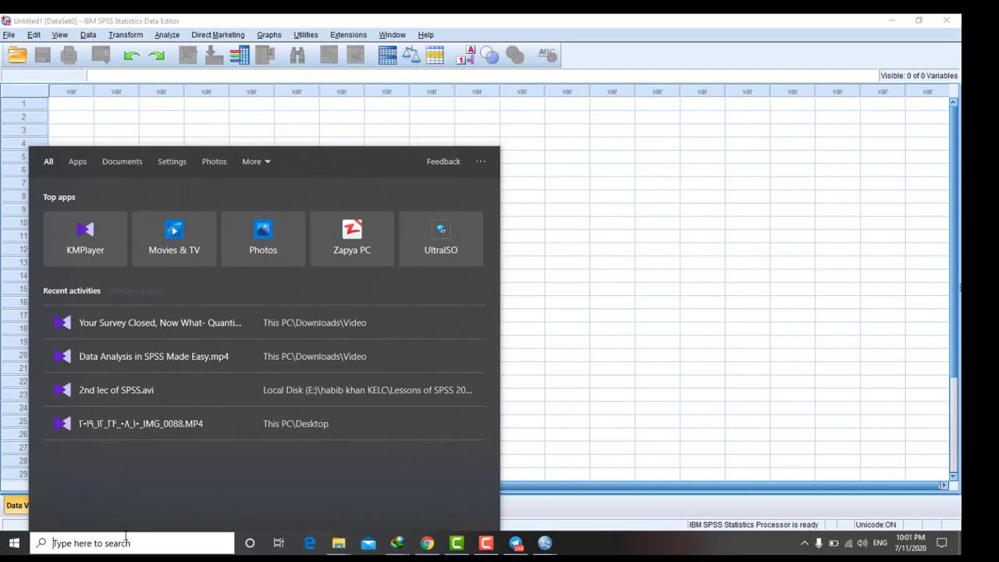
{"action": "type", "text": "s"}
{"action": "key", "text": "Escape"}
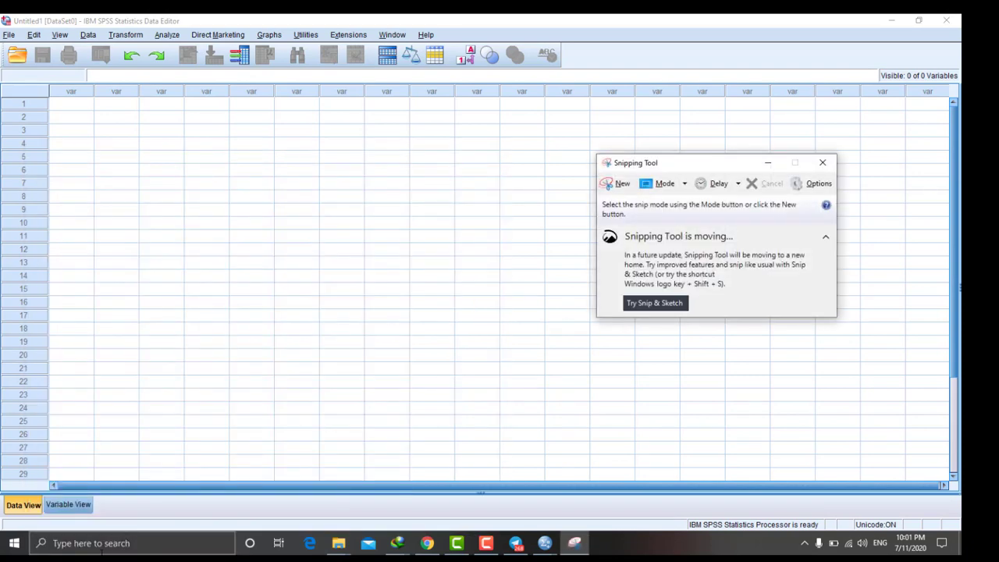
{"action": "left_click", "coordinate": [616, 183]}
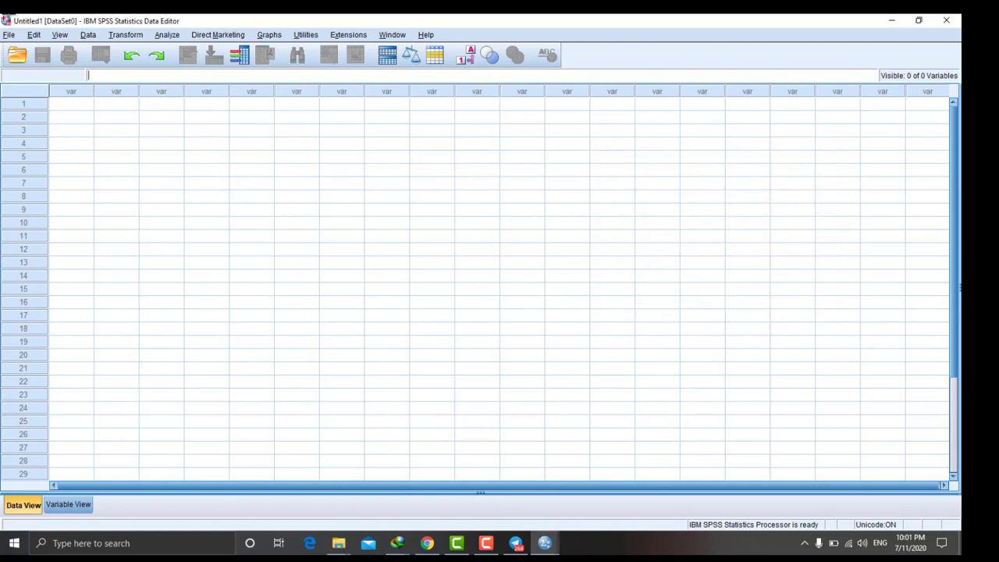
{"action": "key", "text": "Escape"}
{"action": "left_click", "coordinate": [619, 182]}
{"action": "left_click_drag", "start_coordinate": [2, 14], "coordinate": [959, 531]}
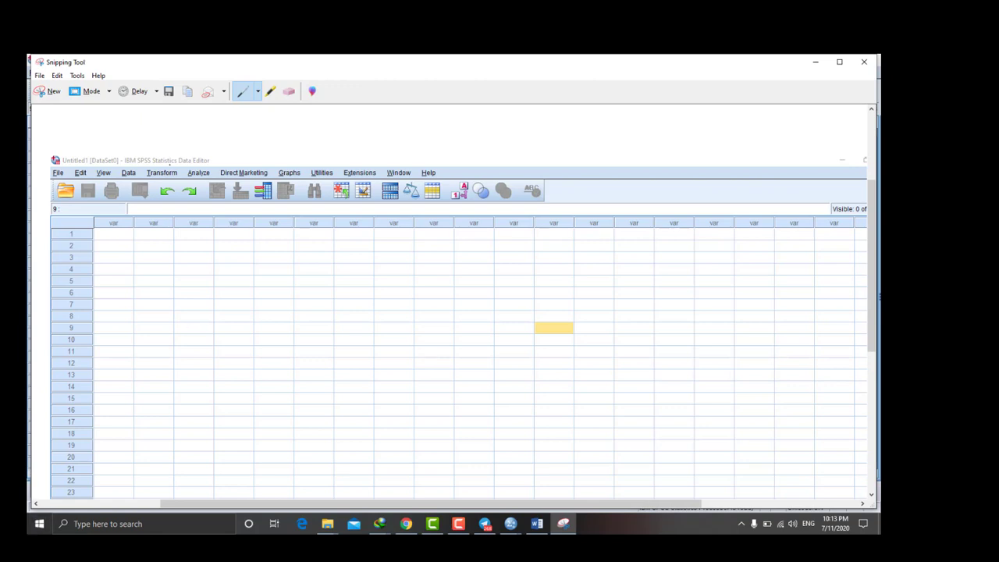
Circle the Data Editor's title and its window control buttons on the snip with the pen
{"action": "mouse_move", "coordinate": [223, 151]}
{"action": "left_mouse_down"}
{"action": "mouse_move", "coordinate": [218, 175]}
{"action": "mouse_move", "coordinate": [50, 176]}
{"action": "mouse_move", "coordinate": [45, 166]}
{"action": "mouse_move", "coordinate": [274, 171]}
{"action": "left_mouse_up"}
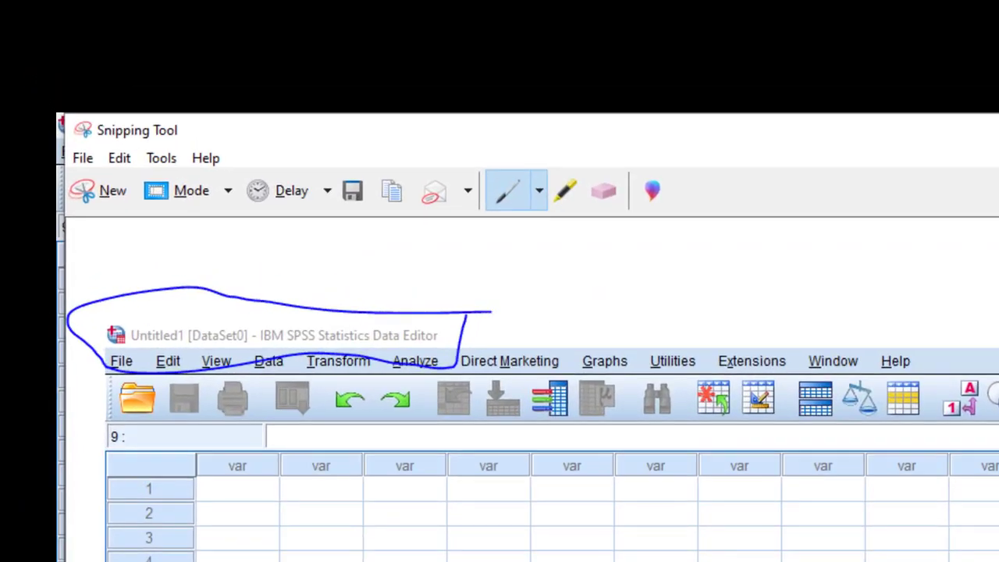
{"action": "scroll", "coordinate": [530, 429], "scroll_direction": "right", "scroll_amount": 5}
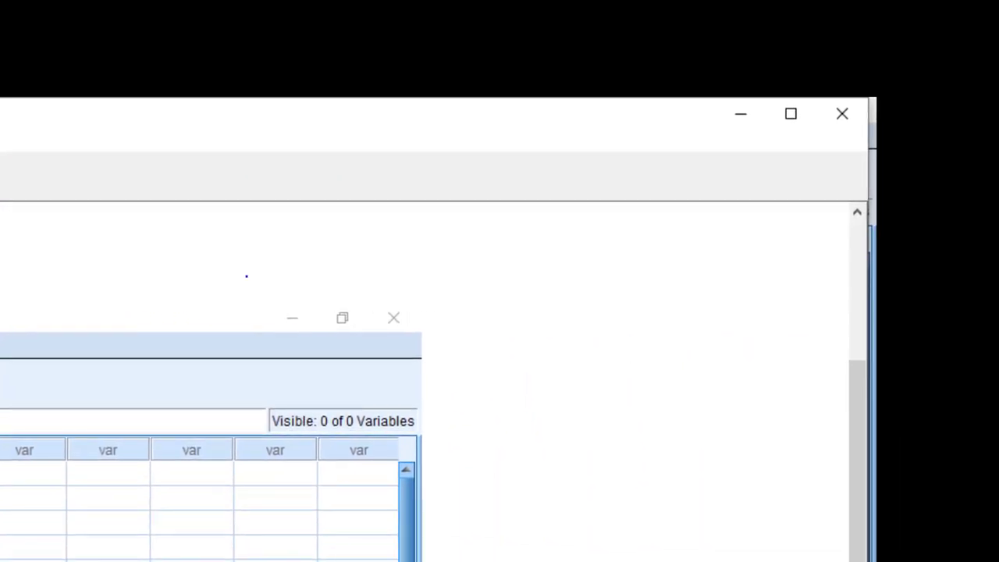
{"action": "mouse_move", "coordinate": [313, 293]}
{"action": "left_mouse_down"}
{"action": "mouse_move", "coordinate": [258, 337]}
{"action": "mouse_move", "coordinate": [356, 360]}
{"action": "mouse_move", "coordinate": [439, 361]}
{"action": "mouse_move", "coordinate": [423, 288]}
{"action": "mouse_move", "coordinate": [291, 279]}
{"action": "mouse_move", "coordinate": [257, 299]}
{"action": "left_mouse_up"}
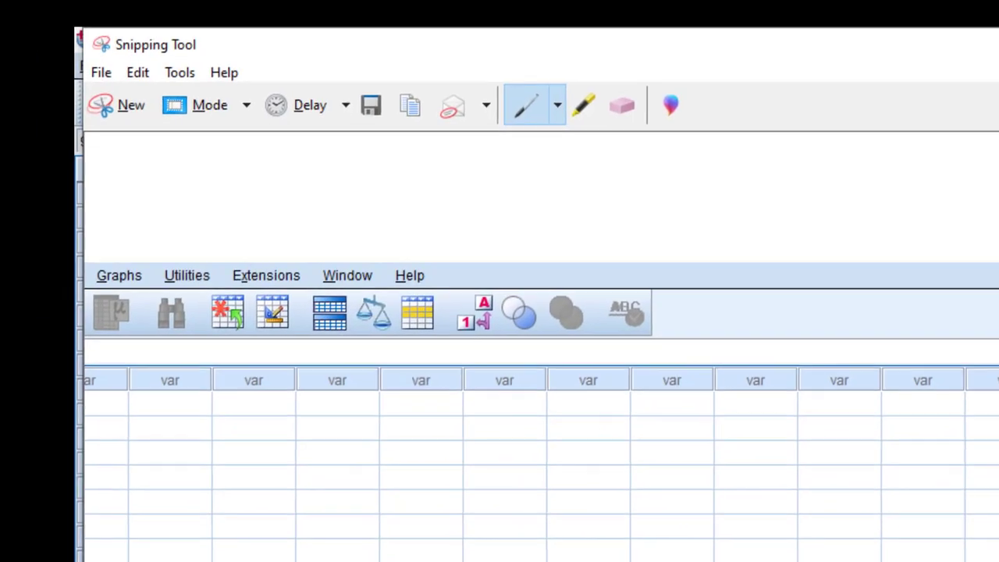
Outline the Data Editor's menu bar on the snip with the pen
{"action": "scroll", "coordinate": [538, 351], "scroll_direction": "left", "scroll_amount": 5}
{"action": "scroll", "coordinate": [538, 390], "scroll_direction": "left", "scroll_amount": 5}
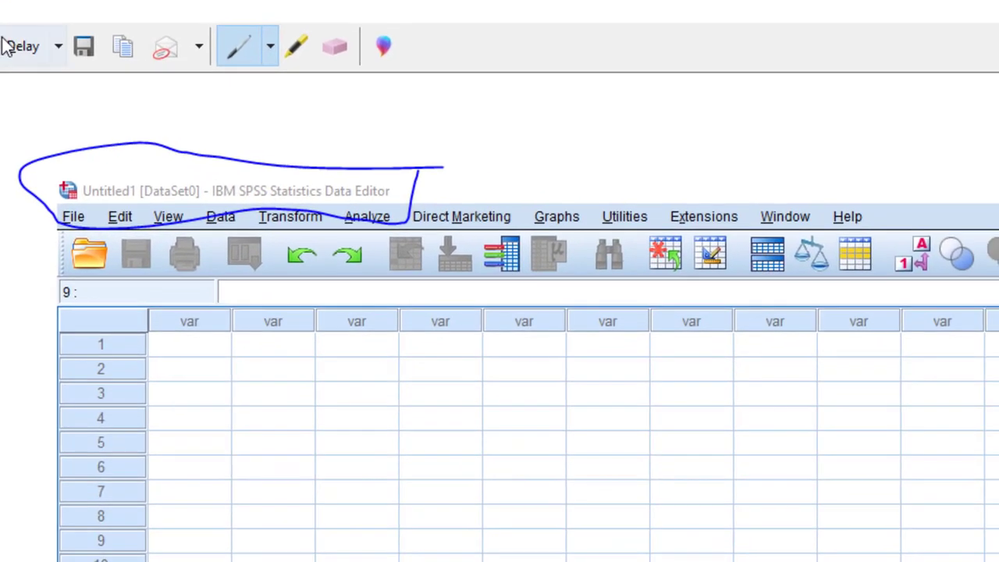
{"action": "mouse_move", "coordinate": [46, 204]}
{"action": "left_mouse_down"}
{"action": "mouse_move", "coordinate": [58, 233]}
{"action": "mouse_move", "coordinate": [125, 241]}
{"action": "mouse_move", "coordinate": [234, 221]}
{"action": "mouse_move", "coordinate": [314, 231]}
{"action": "left_mouse_up"}
{"action": "mouse_move", "coordinate": [884, 196]}
{"action": "left_mouse_down"}
{"action": "mouse_move", "coordinate": [878, 264]}
{"action": "mouse_move", "coordinate": [747, 263]}
{"action": "left_mouse_up"}
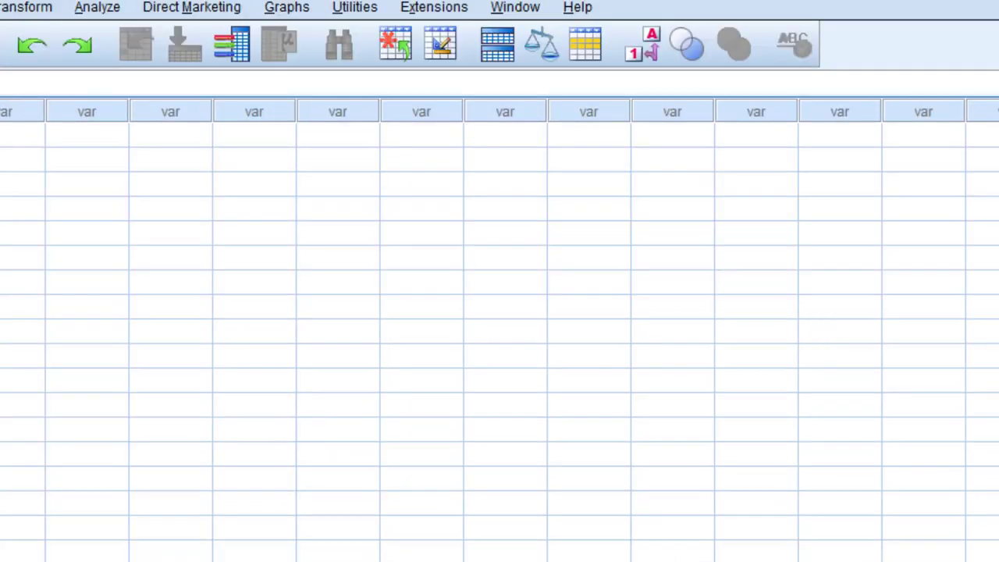
Examine the Data Editor's Edit and File commands, including the source formats offered under Import Data
{"action": "left_click", "coordinate": [52, 25]}
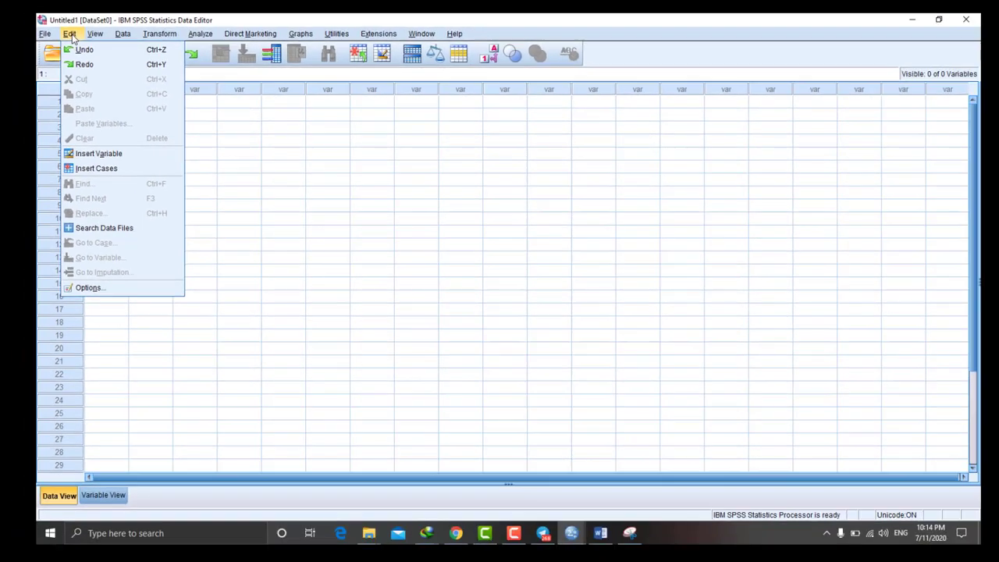
{"action": "left_click", "coordinate": [45, 35]}
{"action": "left_click", "coordinate": [45, 34]}
{"action": "mouse_move", "coordinate": [75, 53]}
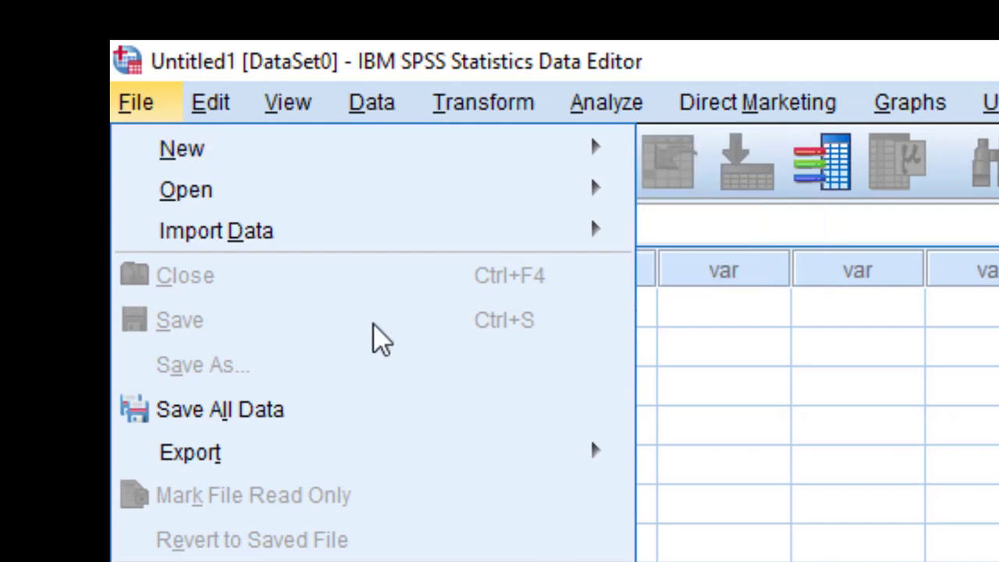
{"action": "mouse_move", "coordinate": [265, 238]}
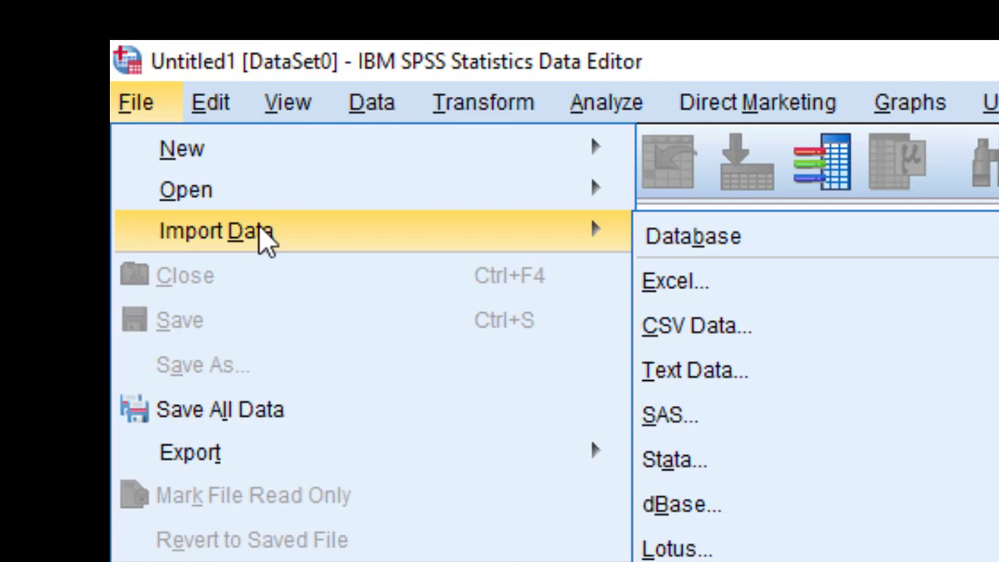
{"action": "left_click", "coordinate": [819, 298]}
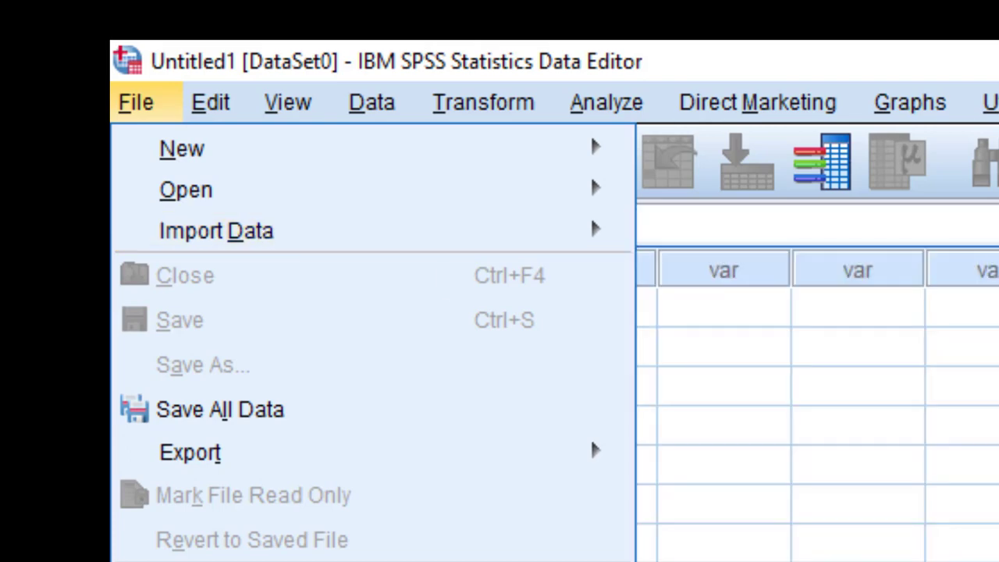
{"action": "key", "text": "Escape"}
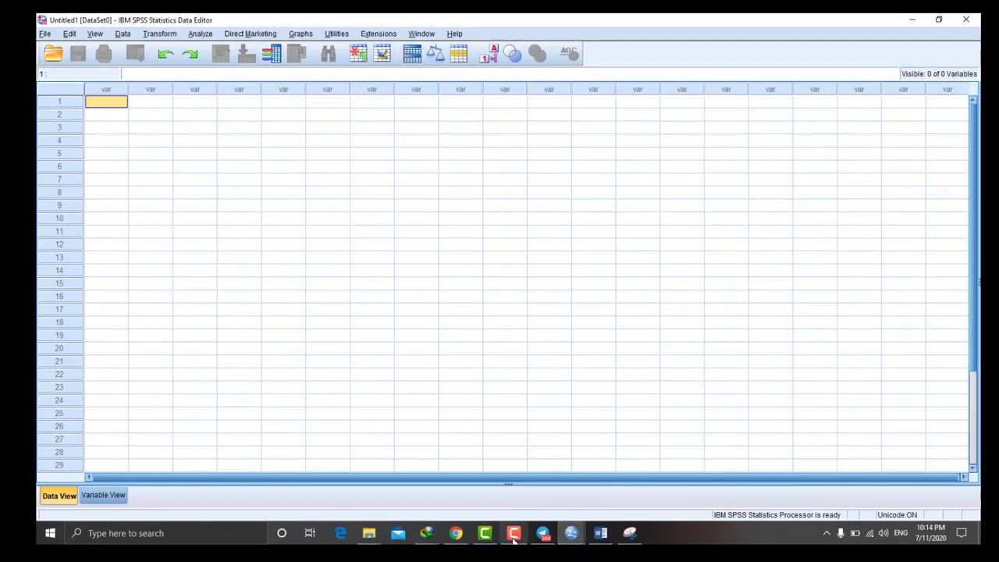
Switch back to the Snipping Tool and outline the Data Editor's toolbar on the snip with the pen
{"action": "left_click", "coordinate": [628, 533]}
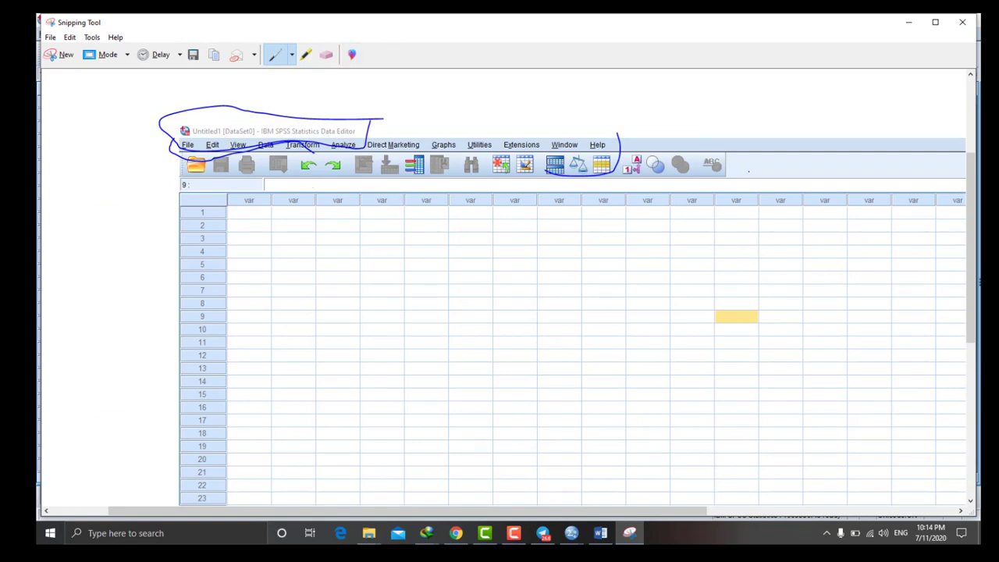
{"action": "mouse_move", "coordinate": [738, 152]}
{"action": "left_mouse_down"}
{"action": "mouse_move", "coordinate": [741, 165]}
{"action": "mouse_move", "coordinate": [657, 192]}
{"action": "mouse_move", "coordinate": [348, 176]}
{"action": "mouse_move", "coordinate": [134, 181]}
{"action": "mouse_move", "coordinate": [203, 152]}
{"action": "mouse_move", "coordinate": [546, 128]}
{"action": "mouse_move", "coordinate": [744, 131]}
{"action": "mouse_move", "coordinate": [749, 146]}
{"action": "left_mouse_up"}
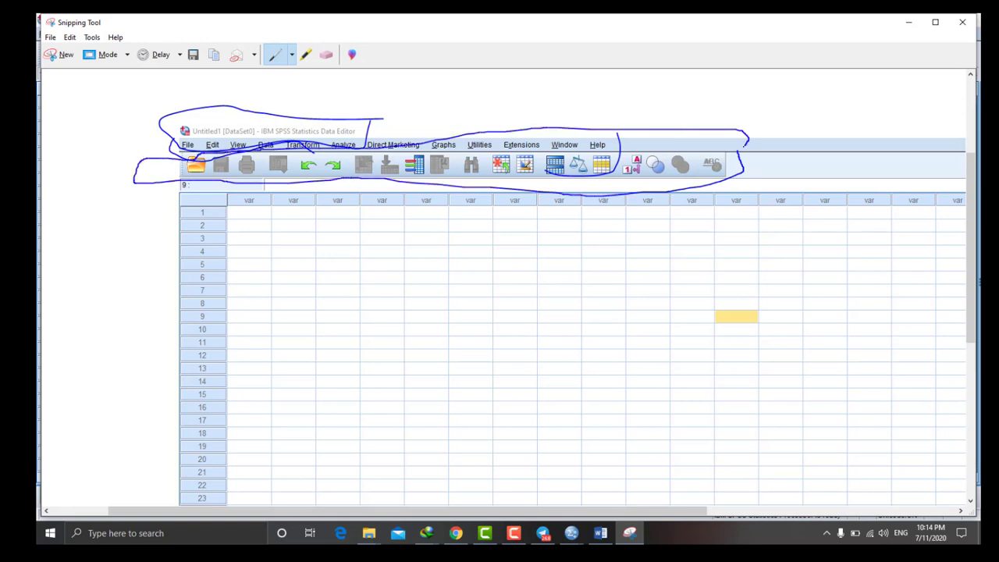